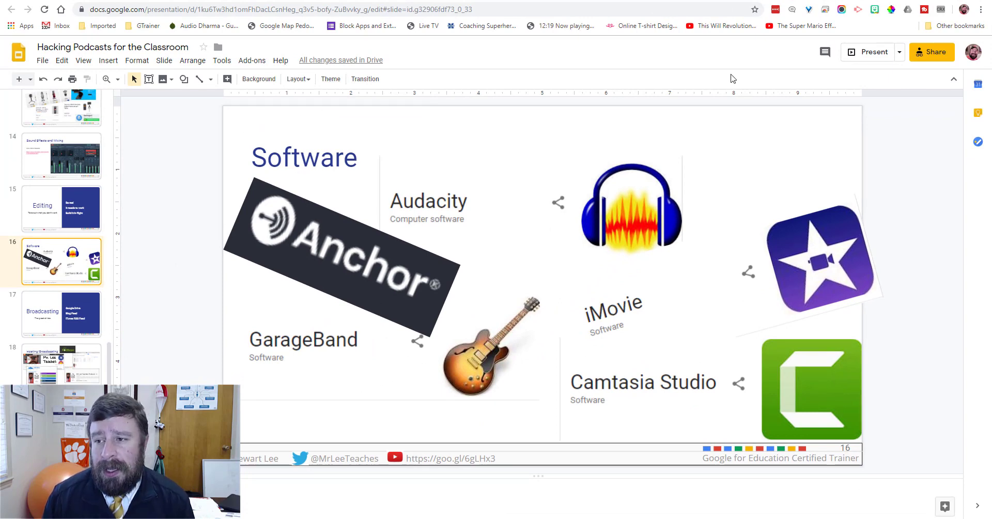
Step: Capture the visible page after a countdown with the presentation's Tools menu expanded, and close the resulting screenshot
{"action": "left_click", "coordinate": [843, 12]}
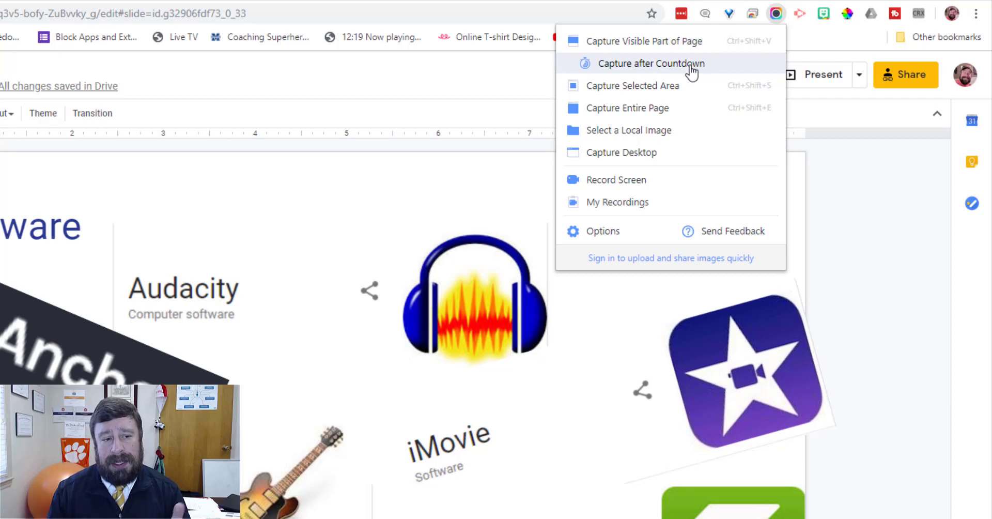
{"action": "left_click", "coordinate": [1, 86]}
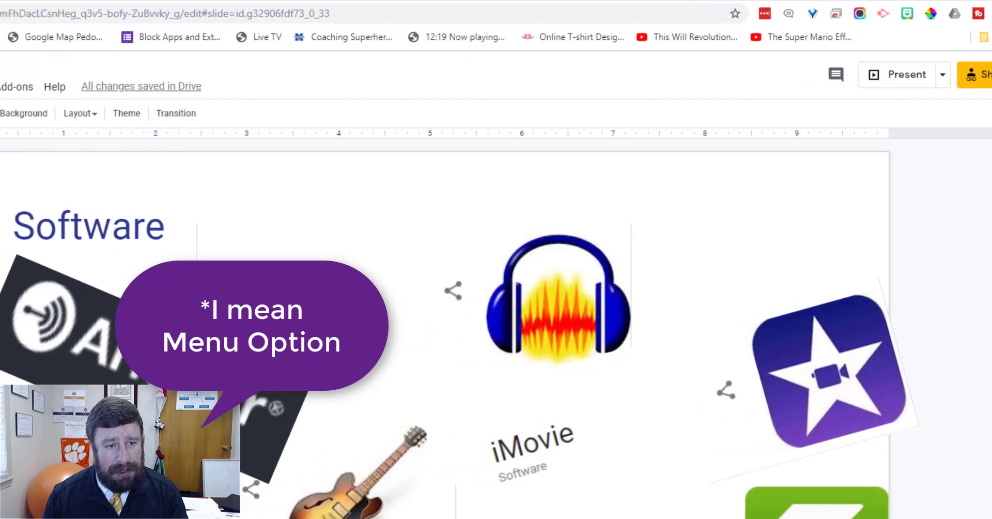
{"action": "left_click", "coordinate": [0, 87]}
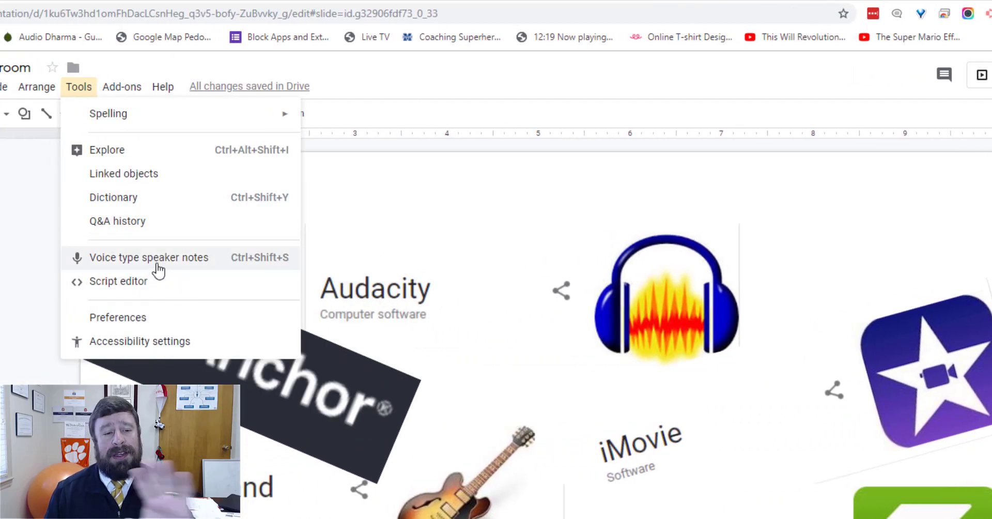
{"action": "left_click", "coordinate": [968, 13]}
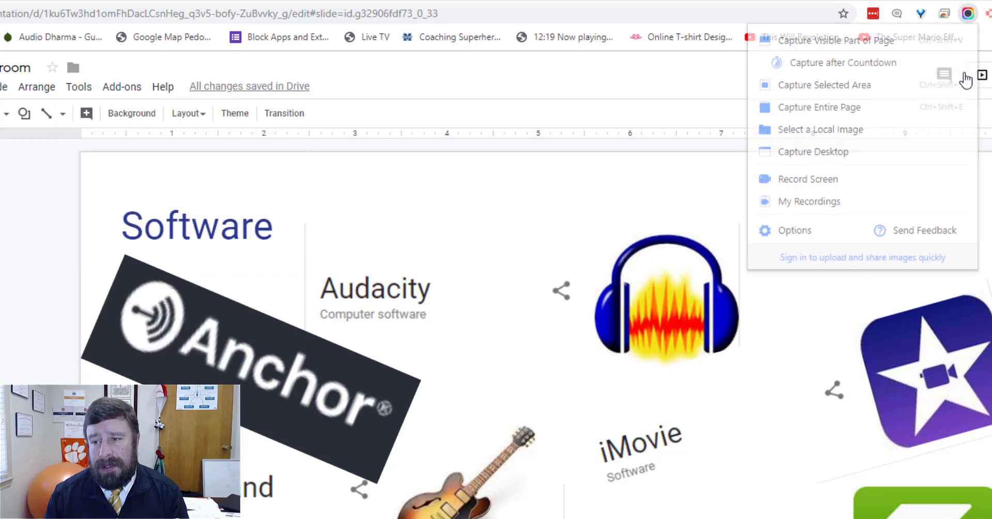
{"action": "left_click", "coordinate": [864, 64]}
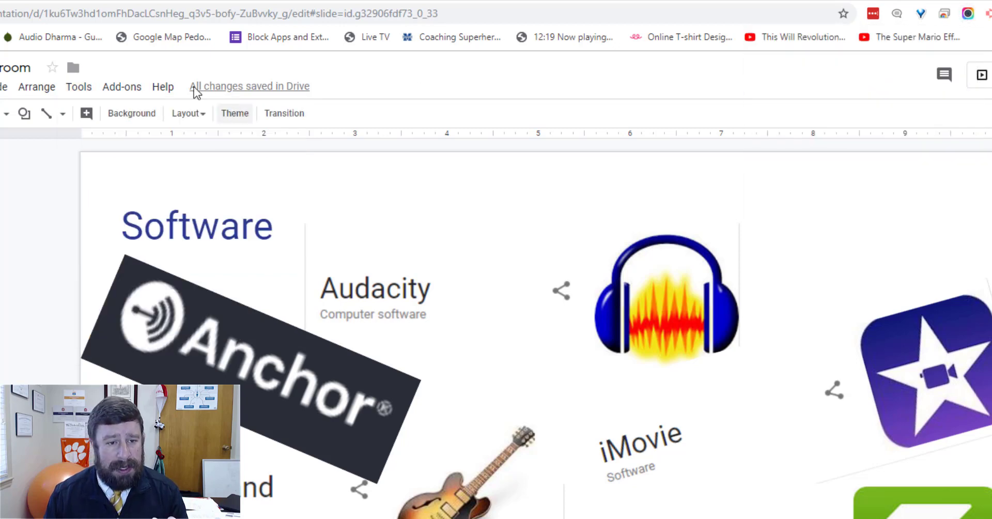
{"action": "left_click", "coordinate": [79, 87]}
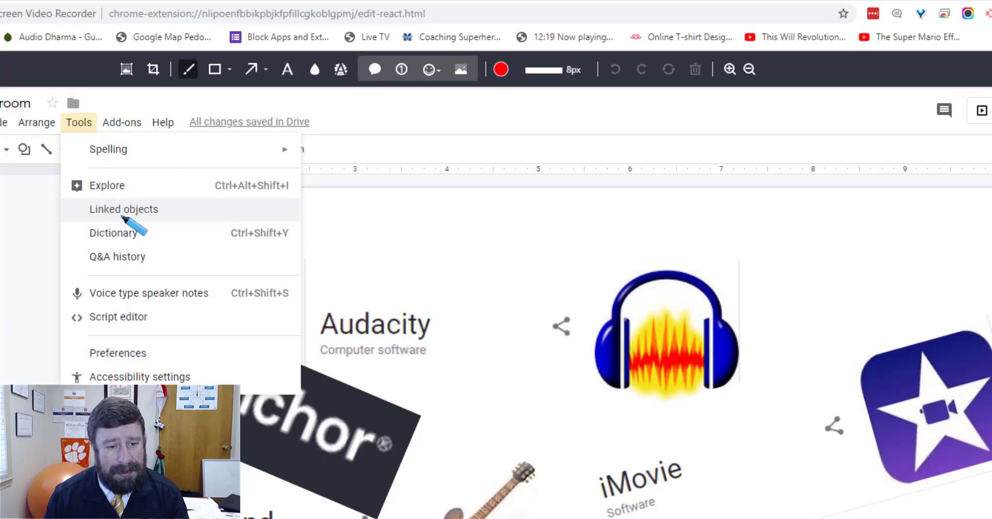
{"action": "key", "text": "ctrl+w"}
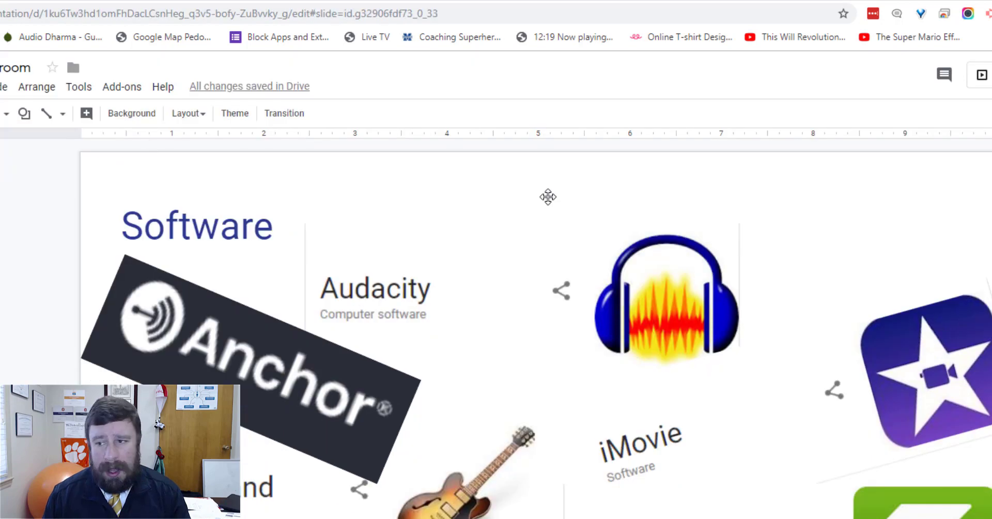
Step: Capture a selected area of about 1237 x 650 px covering the Software slide down to just above its footer
{"action": "left_click", "coordinate": [968, 13]}
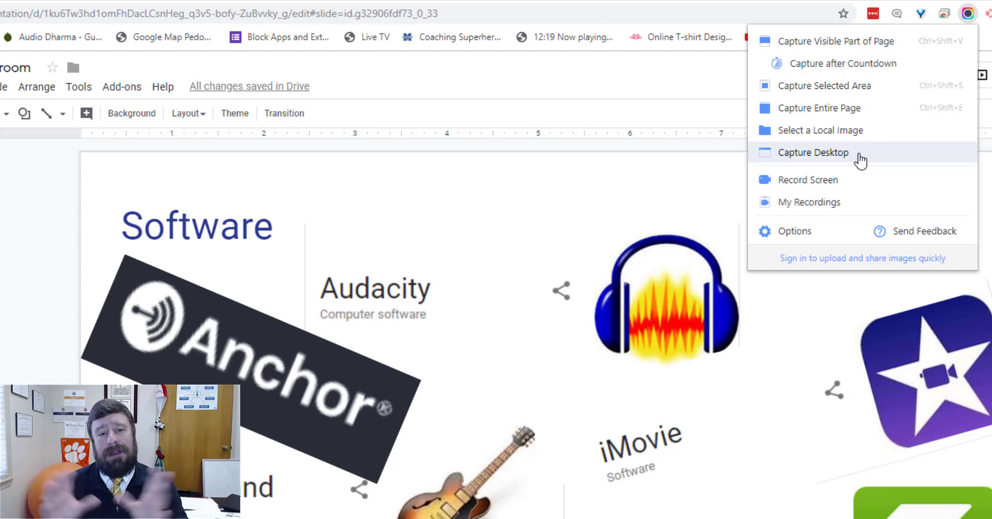
{"action": "left_click", "coordinate": [832, 87]}
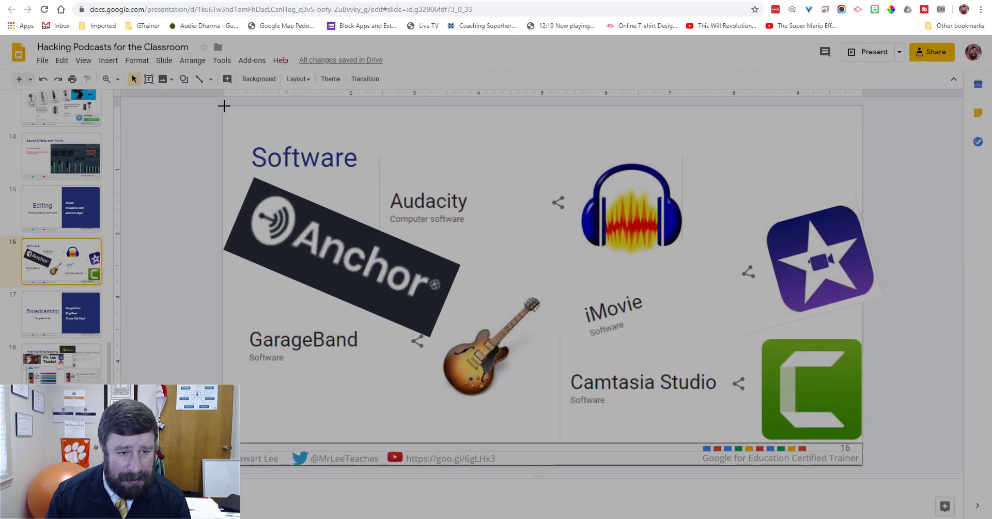
{"action": "left_click_drag", "start_coordinate": [223, 106], "coordinate": [862, 441]}
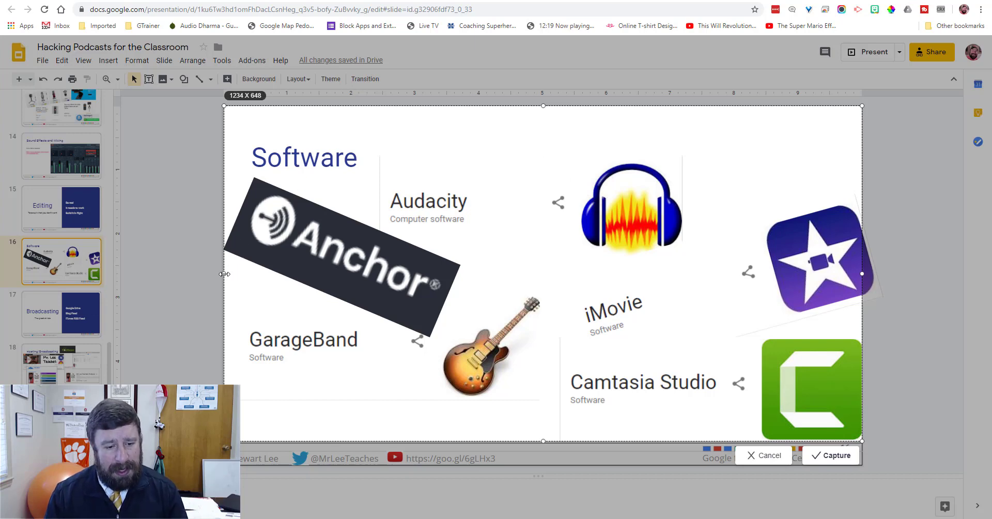
{"action": "left_click_drag", "start_coordinate": [224, 274], "coordinate": [223, 274]}
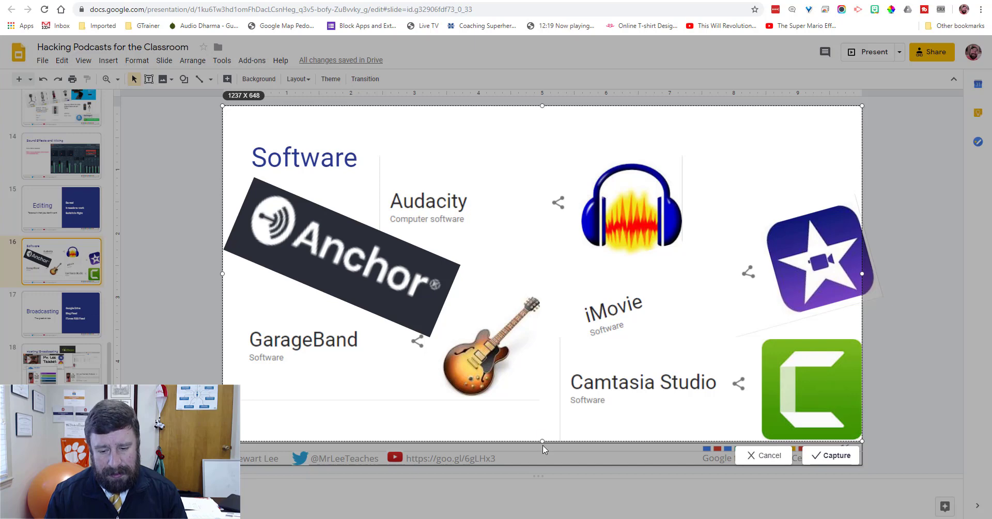
{"action": "left_click_drag", "start_coordinate": [542, 445], "coordinate": [543, 446]}
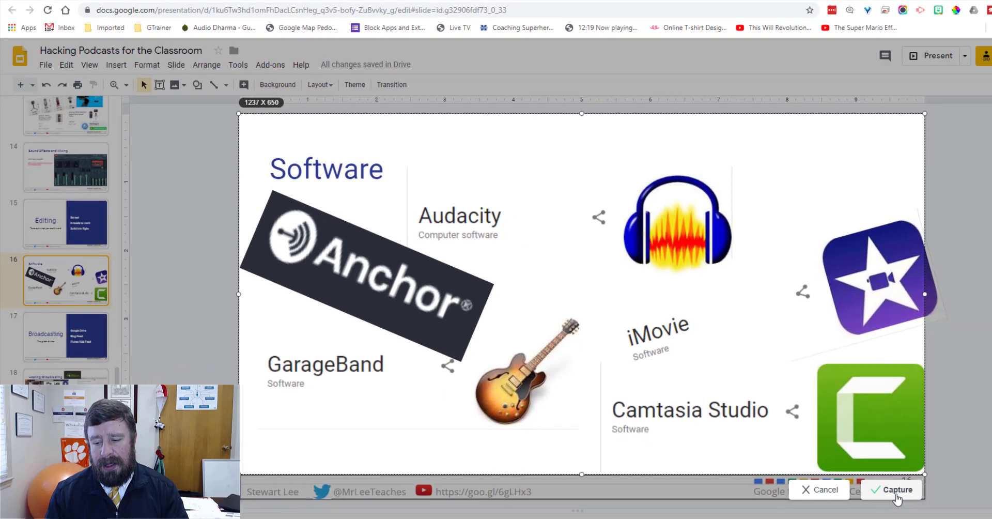
{"action": "left_click", "coordinate": [897, 491]}
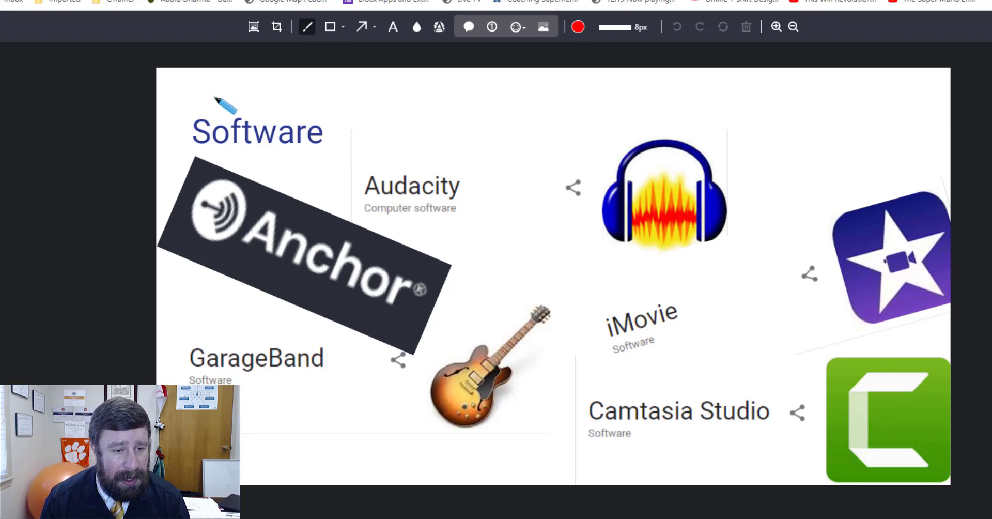
Step: Circle the Software heading freehand in red and handwrite a capital E in the blank area beside it
{"action": "mouse_move", "coordinate": [192, 98]}
{"action": "left_mouse_down"}
{"action": "mouse_move", "coordinate": [309, 162]}
{"action": "mouse_move", "coordinate": [190, 88]}
{"action": "left_mouse_up"}
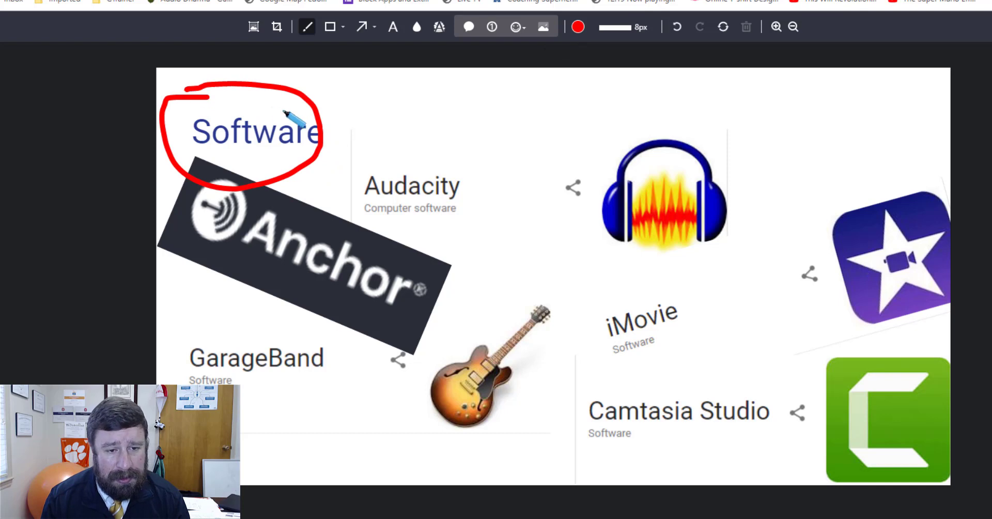
{"action": "left_click_drag", "start_coordinate": [347, 87], "coordinate": [347, 124]}
{"action": "mouse_move", "coordinate": [408, 92]}
{"action": "left_mouse_down"}
{"action": "mouse_move", "coordinate": [347, 86]}
{"action": "mouse_move", "coordinate": [363, 106]}
{"action": "mouse_move", "coordinate": [390, 106]}
{"action": "mouse_move", "coordinate": [386, 125]}
{"action": "mouse_move", "coordinate": [354, 125]}
{"action": "left_mouse_up"}
{"action": "left_click", "coordinate": [352, 125]}
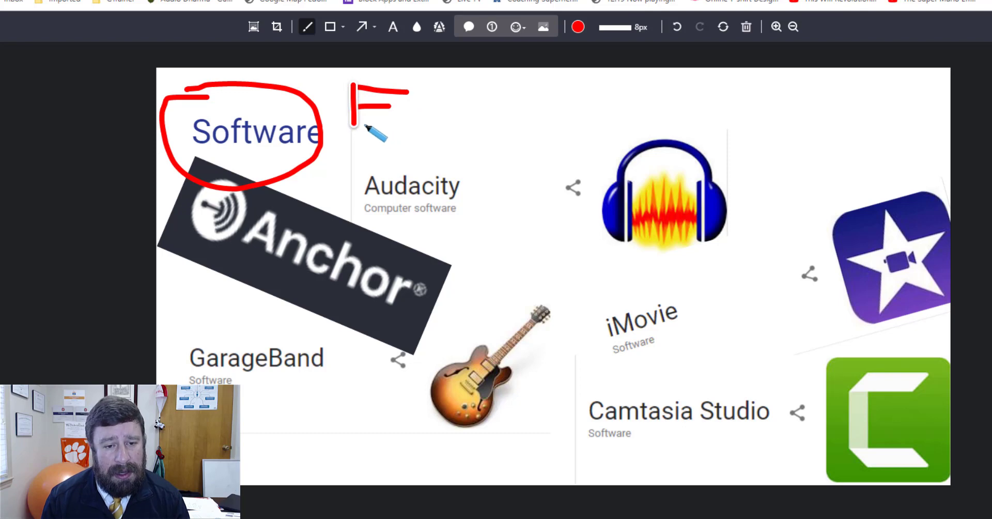
{"action": "left_click_drag", "start_coordinate": [357, 123], "coordinate": [397, 123]}
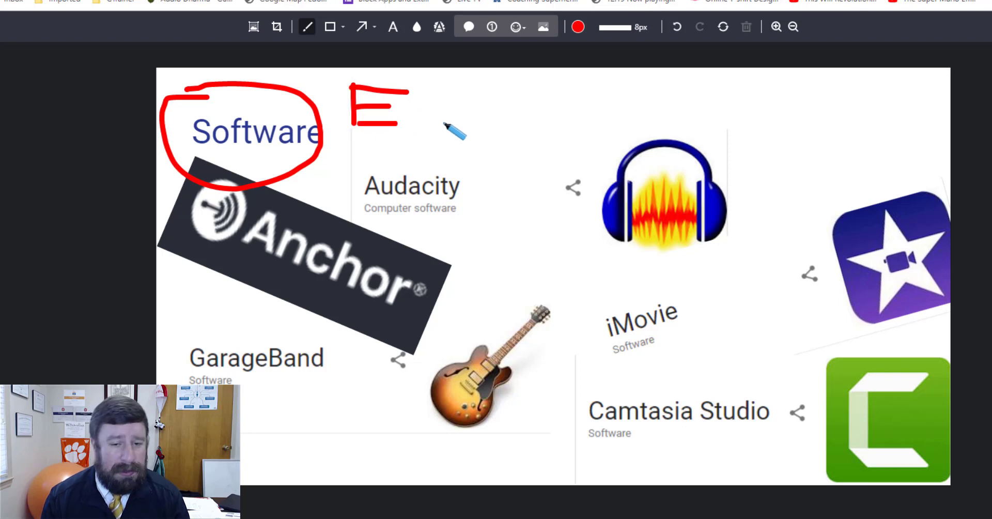
Step: Add the text "Type you text" above the headphones image, and shift the top stroke of the handwritten E slightly upward
{"action": "left_click", "coordinate": [392, 28]}
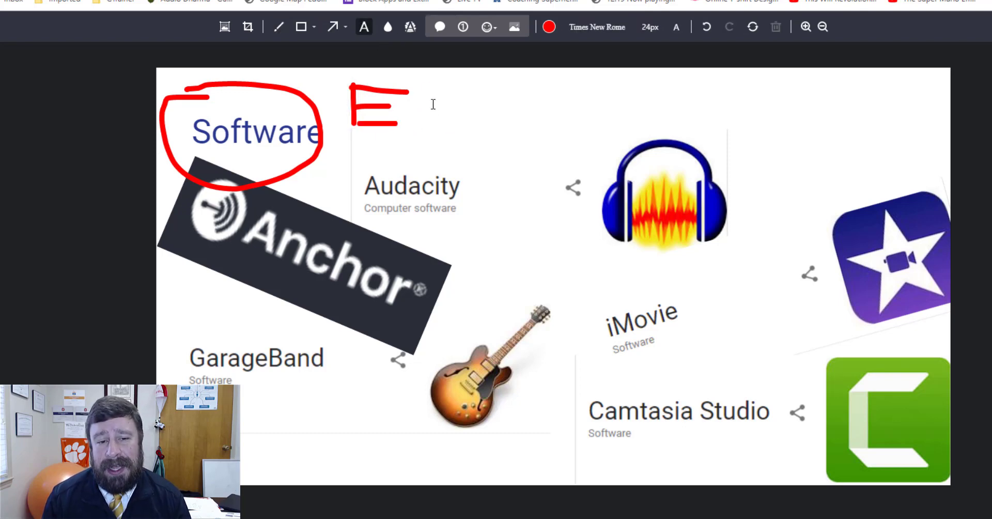
{"action": "left_click", "coordinate": [436, 112]}
{"action": "type", "text": "T"}
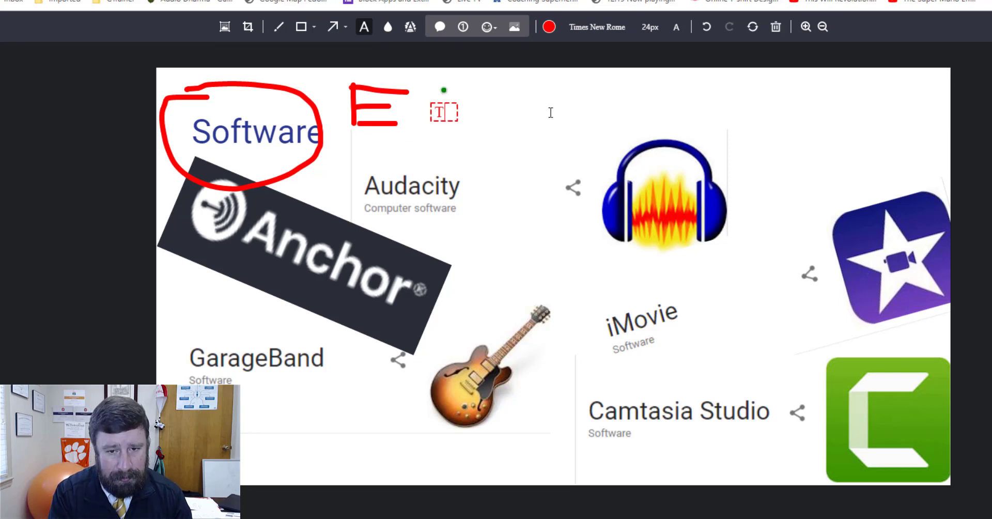
{"action": "type", "text": "ype you test"}
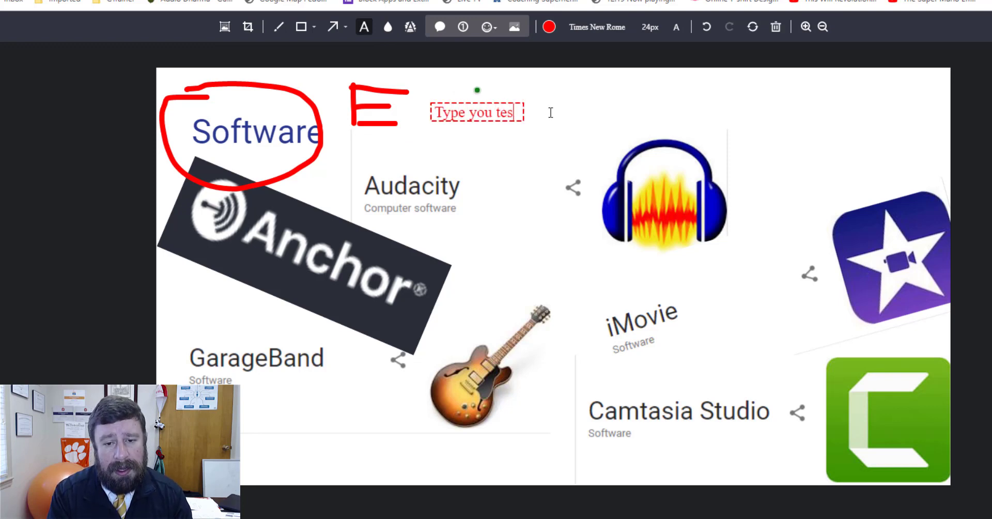
{"action": "key", "text": "BackSpace"}
{"action": "key", "text": "BackSpace"}
{"action": "type", "text": "xt"}
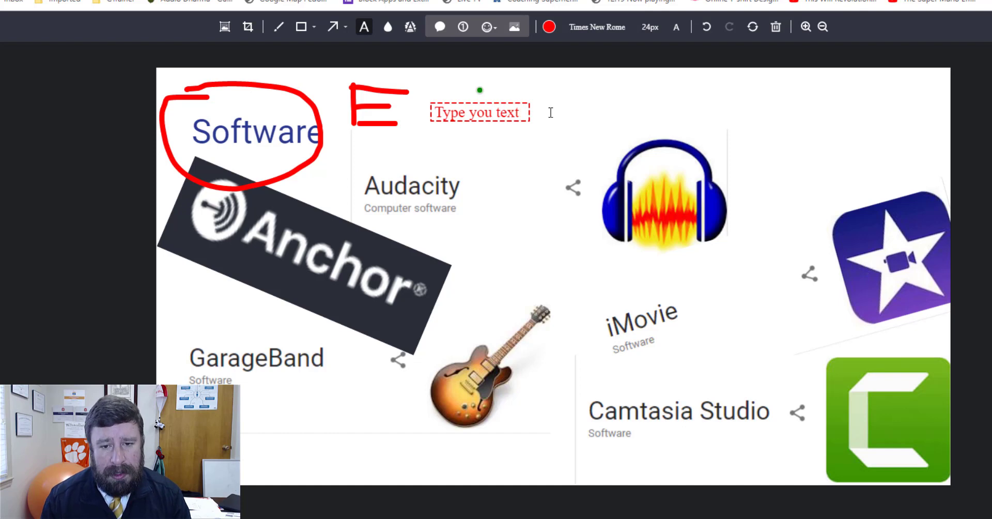
{"action": "left_click_drag", "start_coordinate": [491, 117], "coordinate": [685, 118]}
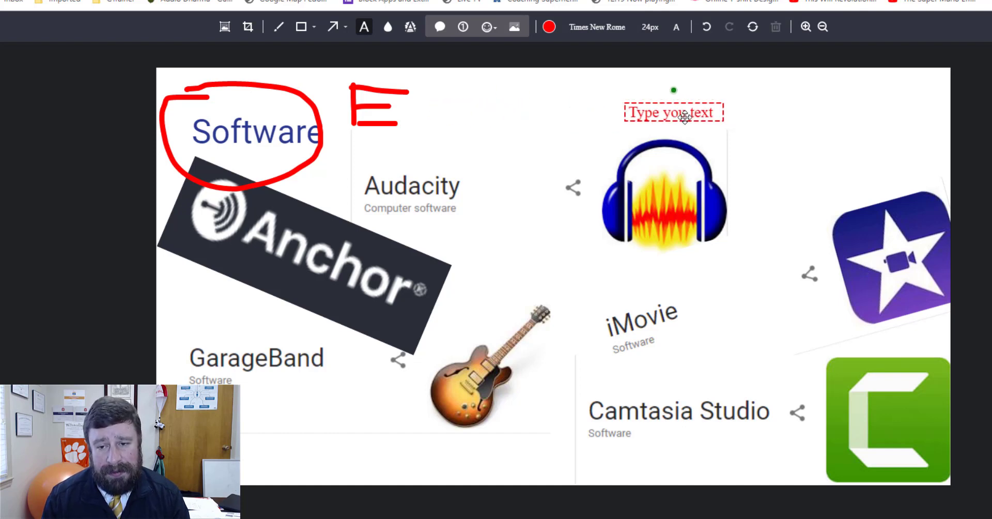
{"action": "mouse_move", "coordinate": [375, 92]}
{"action": "left_mouse_down"}
{"action": "mouse_move", "coordinate": [384, 81]}
{"action": "mouse_move", "coordinate": [373, 78]}
{"action": "left_mouse_up"}
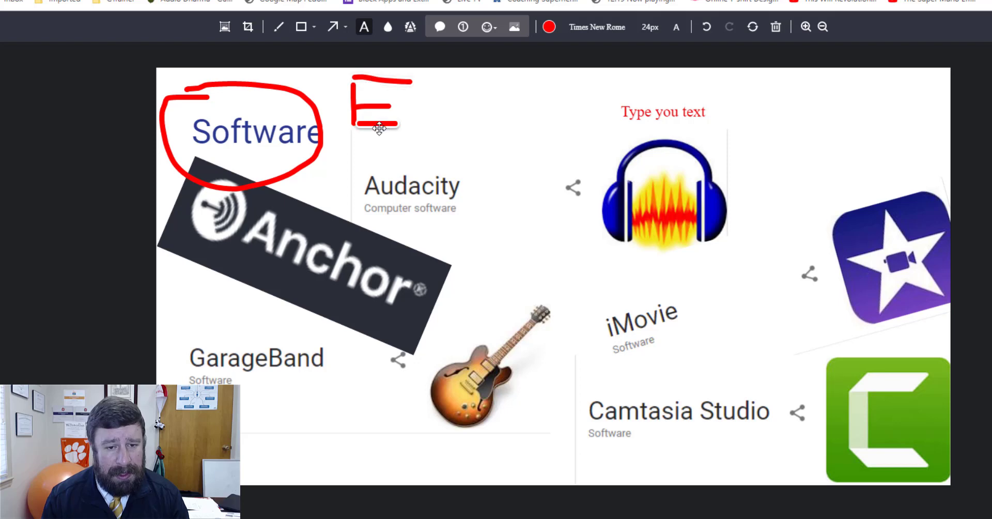
Step: Blur the word Audacity and highlight the "Computer software" caption beneath it
{"action": "left_click", "coordinate": [388, 31]}
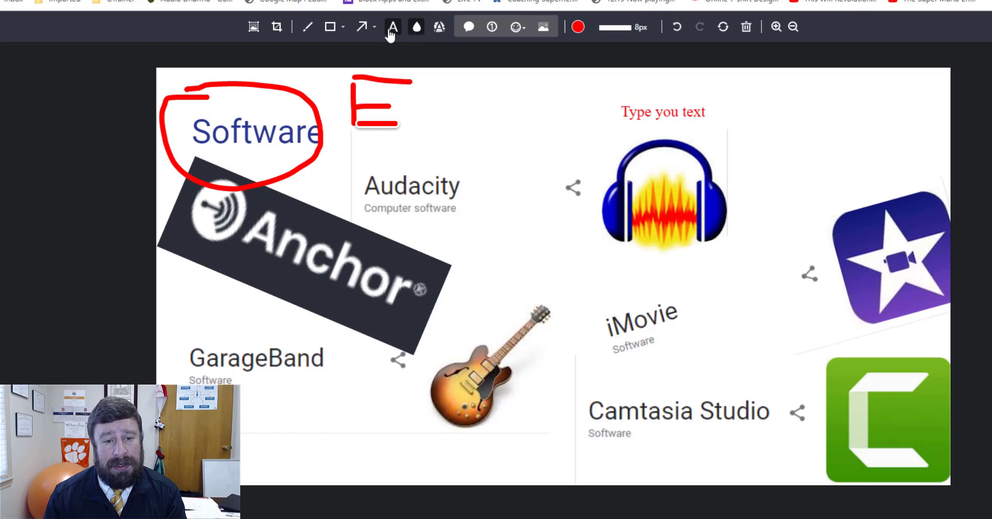
{"action": "left_click_drag", "start_coordinate": [360, 166], "coordinate": [461, 199]}
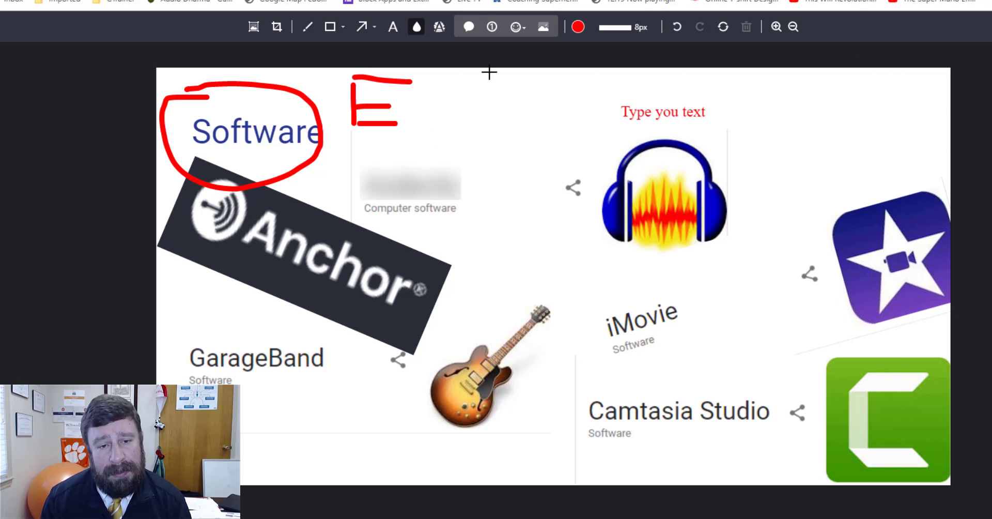
{"action": "left_click", "coordinate": [439, 27]}
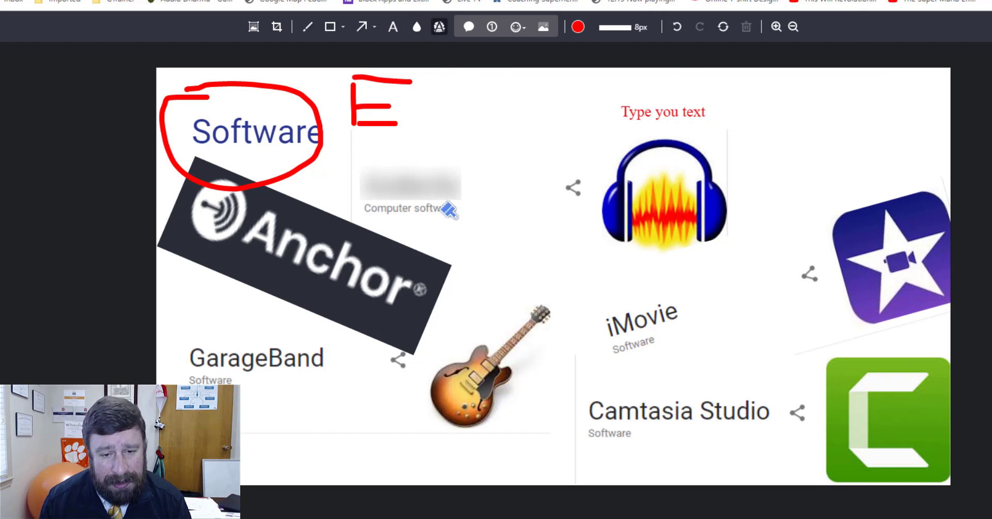
{"action": "left_click_drag", "start_coordinate": [464, 212], "coordinate": [366, 211]}
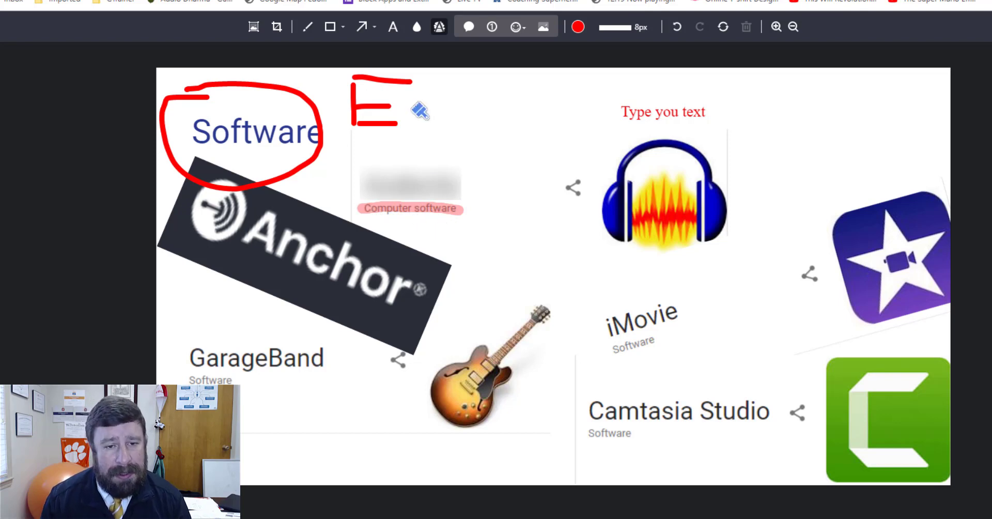
Step: Draw an S-shaped curved arrow ending at the share symbol beside the headphones, and frame the GarageBand label with a rectangle
{"action": "left_click", "coordinate": [364, 28]}
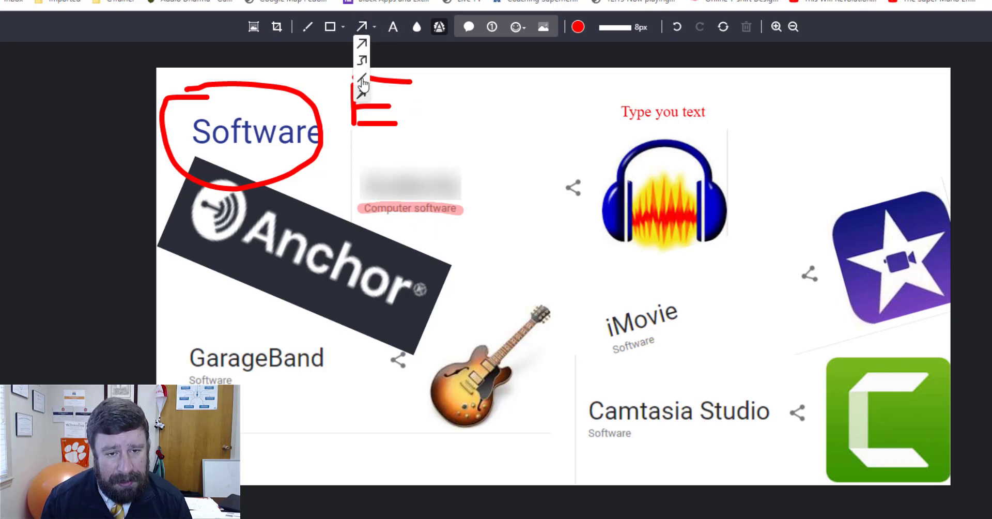
{"action": "left_click", "coordinate": [363, 60]}
{"action": "left_click_drag", "start_coordinate": [486, 107], "coordinate": [574, 179]}
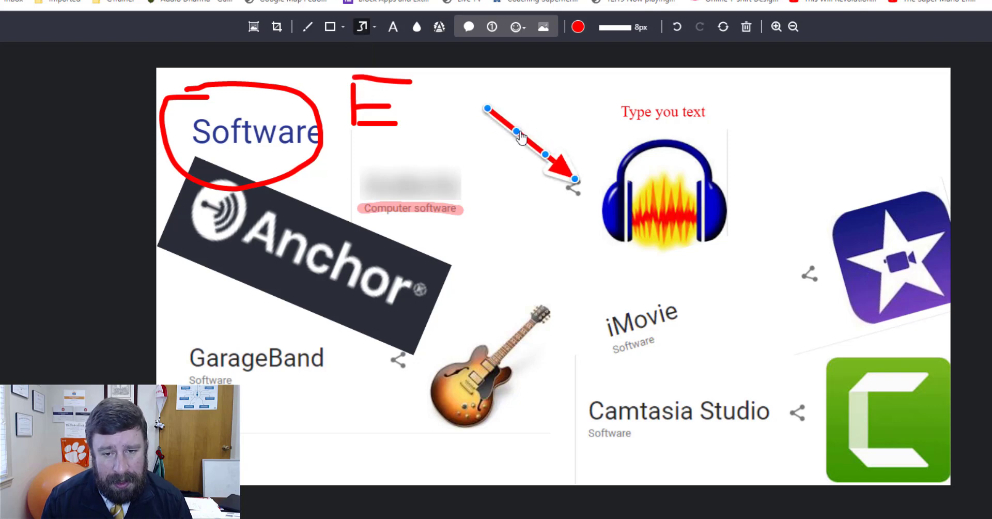
{"action": "left_click_drag", "start_coordinate": [519, 132], "coordinate": [537, 105]}
{"action": "left_click_drag", "start_coordinate": [545, 154], "coordinate": [511, 165]}
{"action": "left_click", "coordinate": [330, 27]}
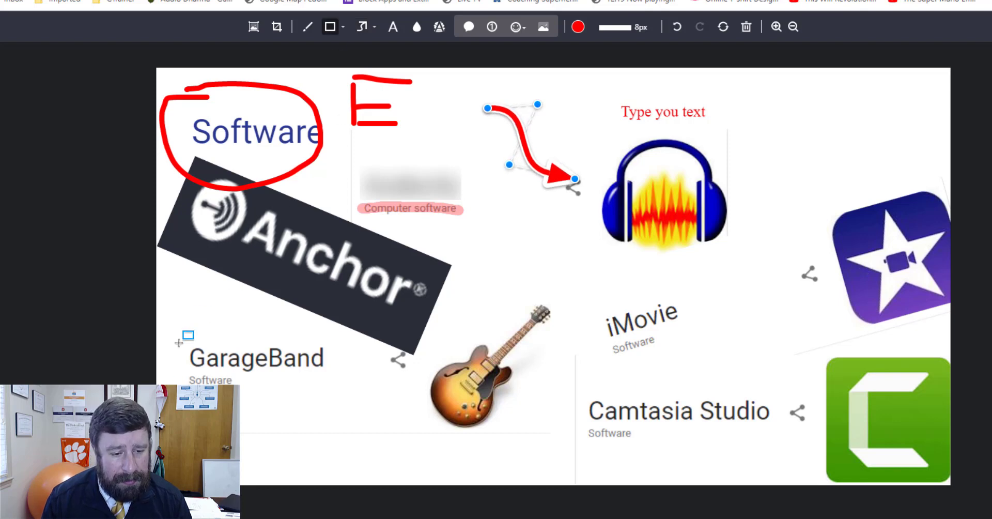
{"action": "left_click_drag", "start_coordinate": [178, 344], "coordinate": [334, 373]}
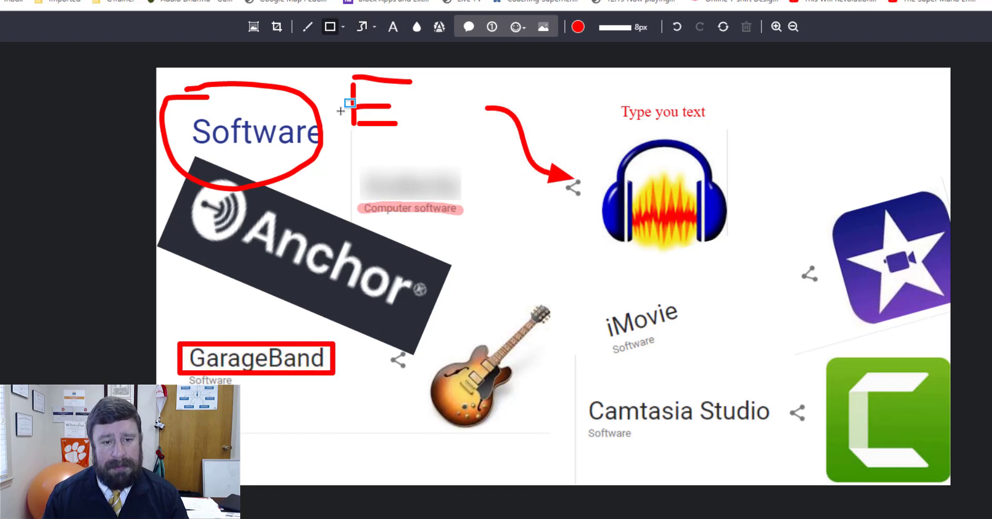
Step: Crop the screenshot to its upper-left part, from the image's top edge to the guitar's base and the headphones' outer edge
{"action": "left_click", "coordinate": [278, 28]}
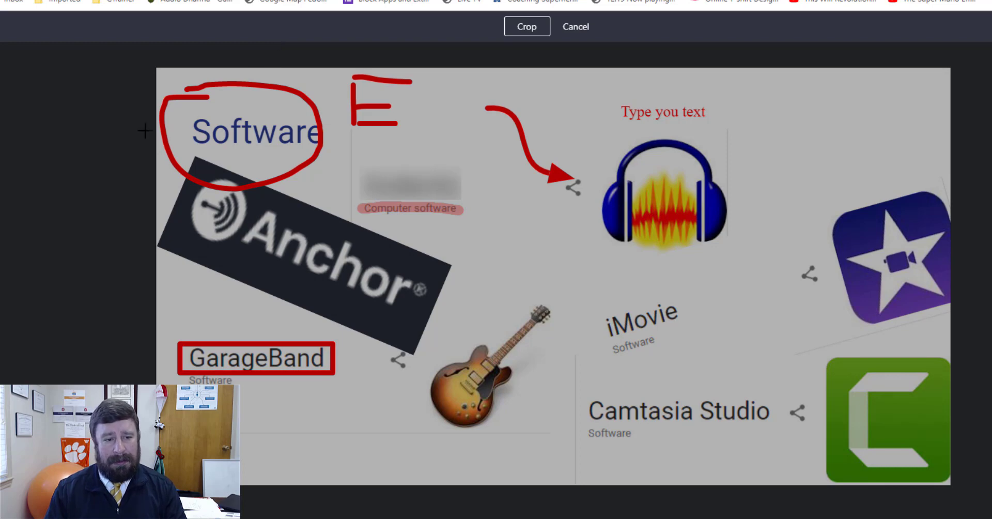
{"action": "left_click_drag", "start_coordinate": [726, 92], "coordinate": [157, 414]}
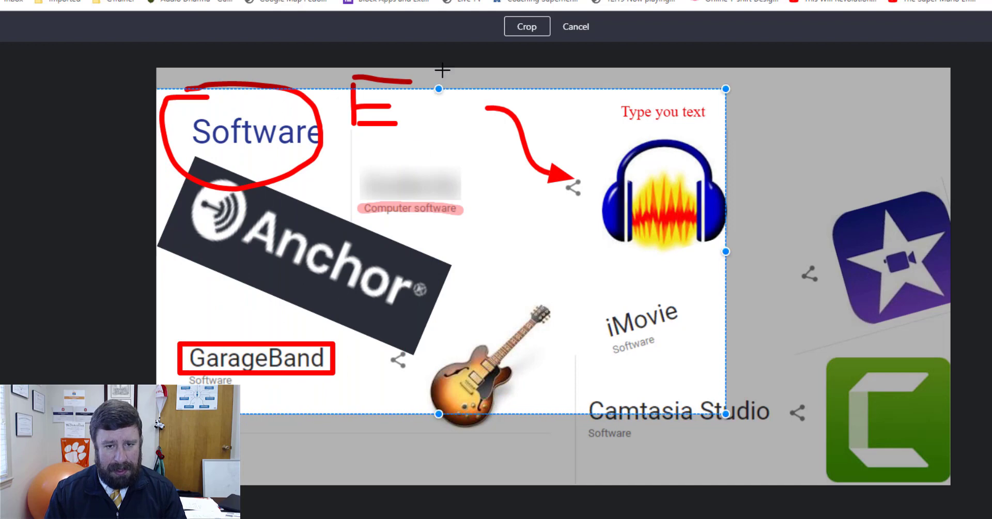
{"action": "left_click_drag", "start_coordinate": [438, 90], "coordinate": [437, 69]}
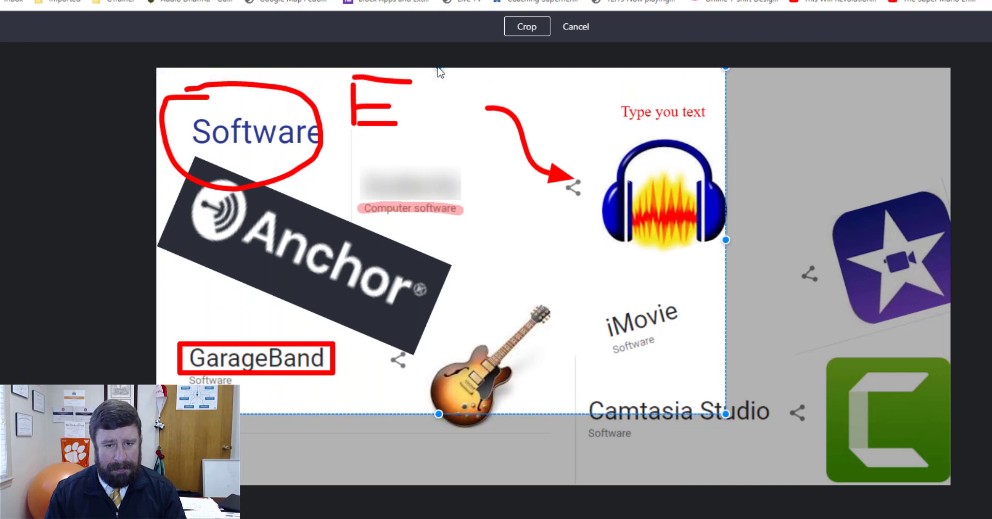
{"action": "left_click", "coordinate": [528, 27]}
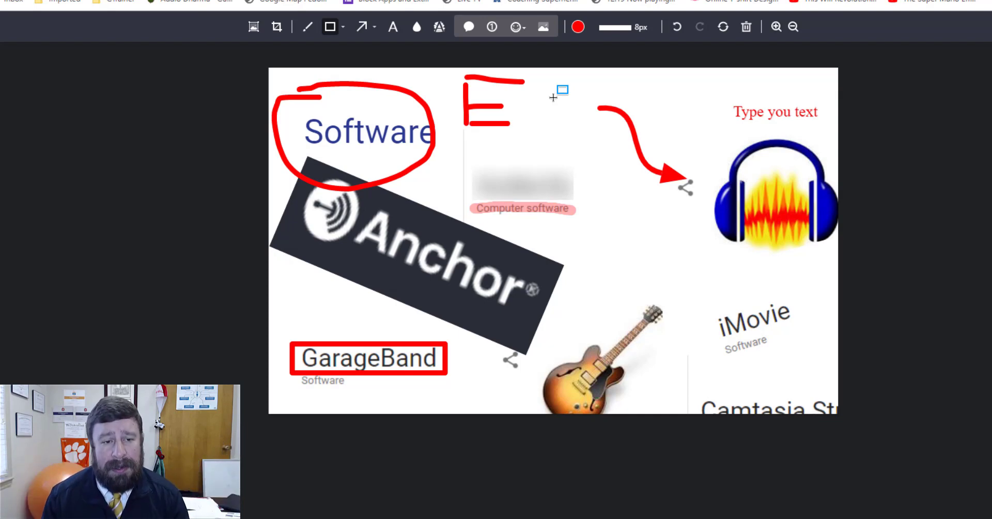
Step: Frame the iMovie label with a red rectangle using a 2px outline
{"action": "left_click", "coordinate": [610, 28]}
{"action": "left_click", "coordinate": [625, 48]}
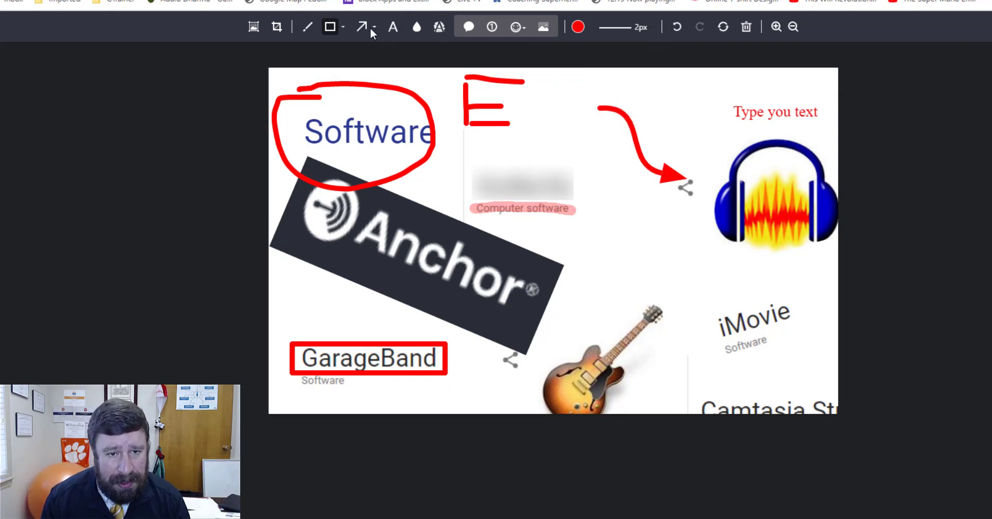
{"action": "mouse_move", "coordinate": [700, 303]}
{"action": "left_mouse_down"}
{"action": "mouse_move", "coordinate": [803, 346]}
{"action": "mouse_move", "coordinate": [810, 338]}
{"action": "left_mouse_up"}
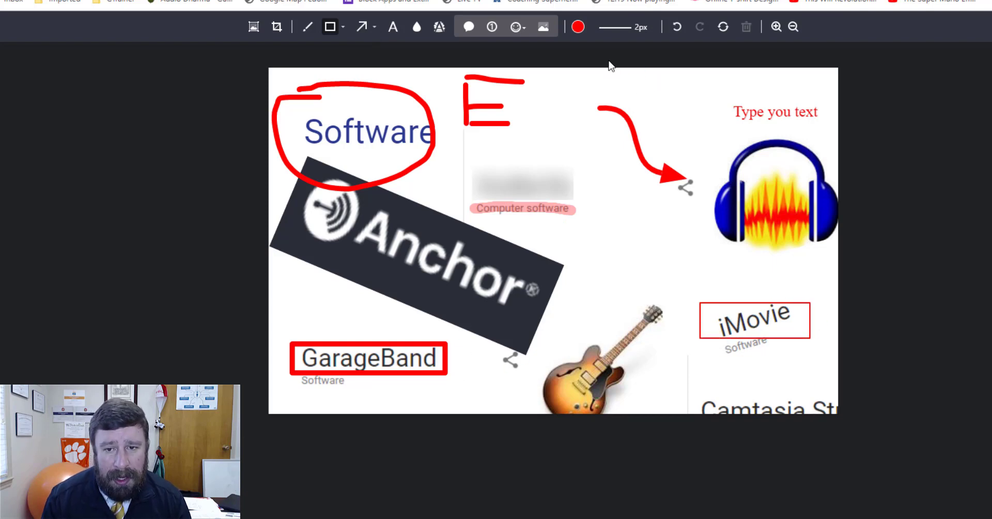
Step: Recolor the S-shaped curved arrow blue and the freehand circle around the Software heading bright green
{"action": "left_click", "coordinate": [583, 29]}
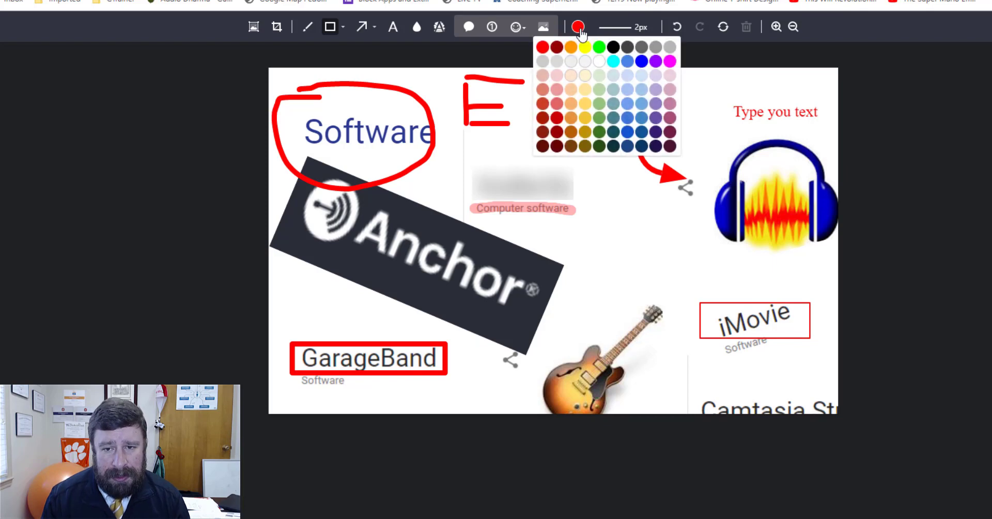
{"action": "left_click", "coordinate": [673, 178]}
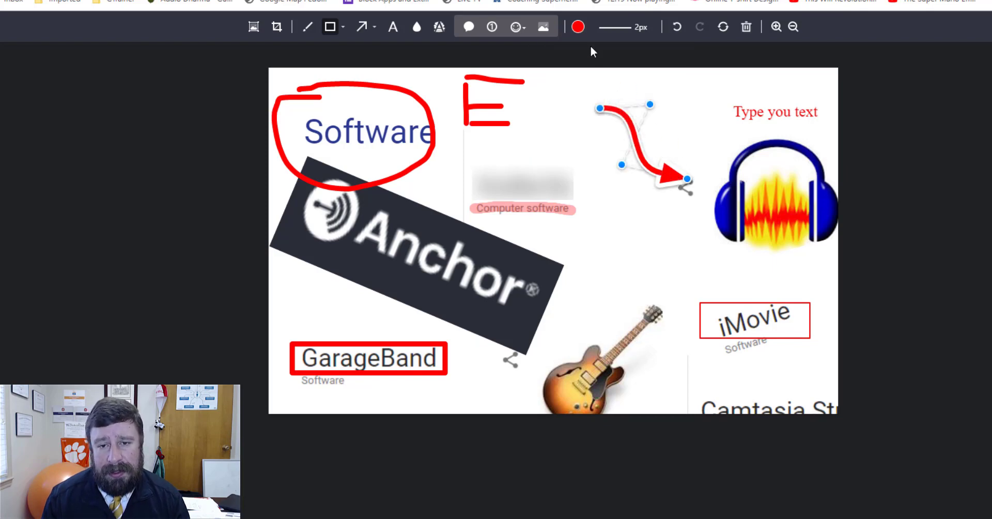
{"action": "left_click", "coordinate": [578, 27]}
{"action": "left_click", "coordinate": [642, 61]}
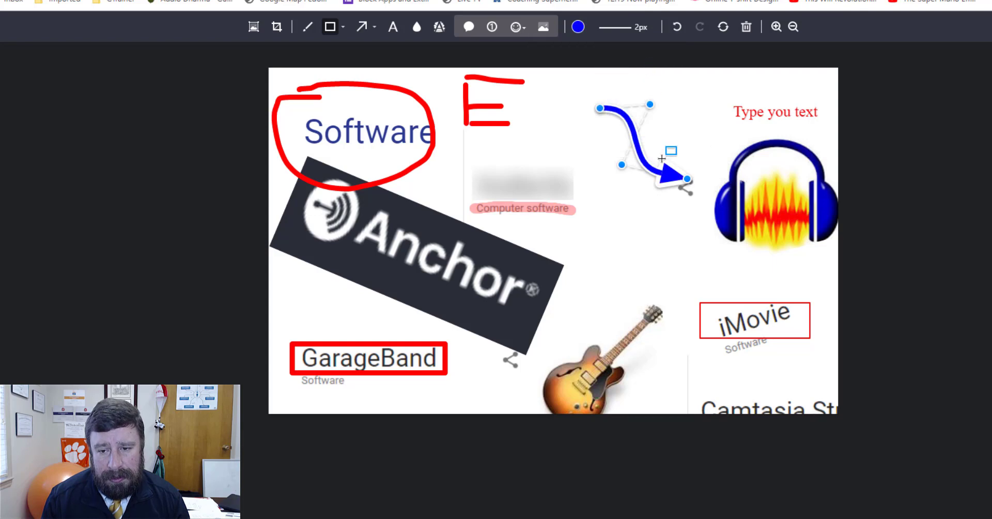
{"action": "left_click", "coordinate": [430, 124]}
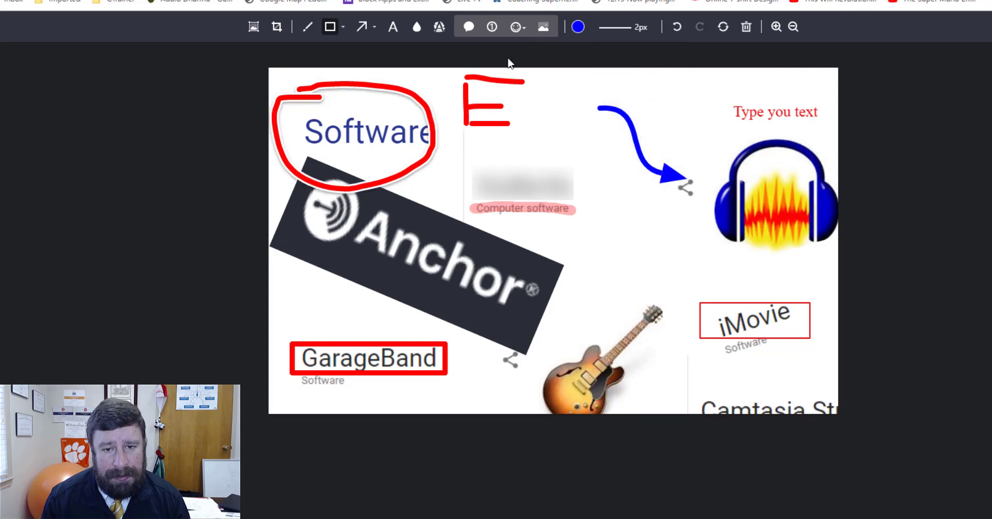
{"action": "left_click", "coordinate": [579, 27]}
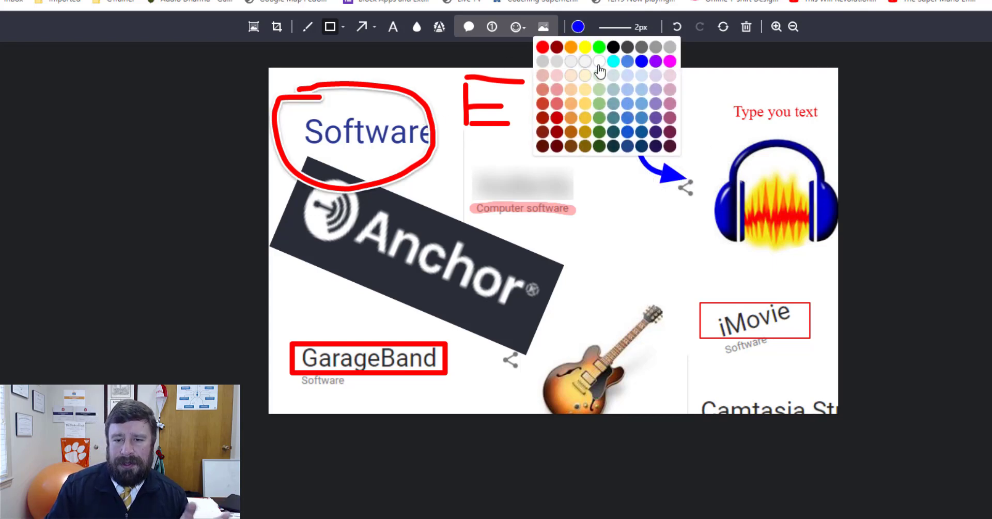
{"action": "left_click", "coordinate": [600, 47]}
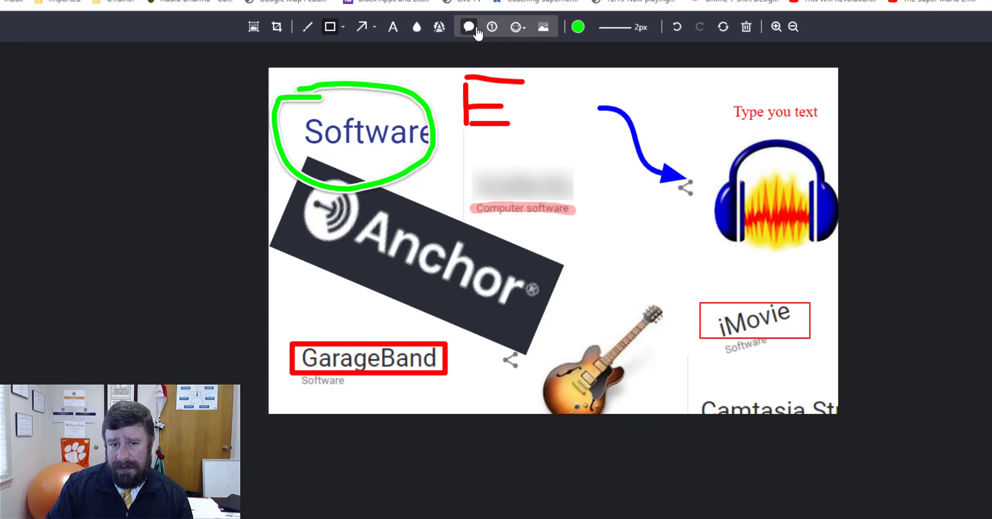
Step: Try to add a smiley-face sticker to the screenshot
{"action": "left_click", "coordinate": [551, 32]}
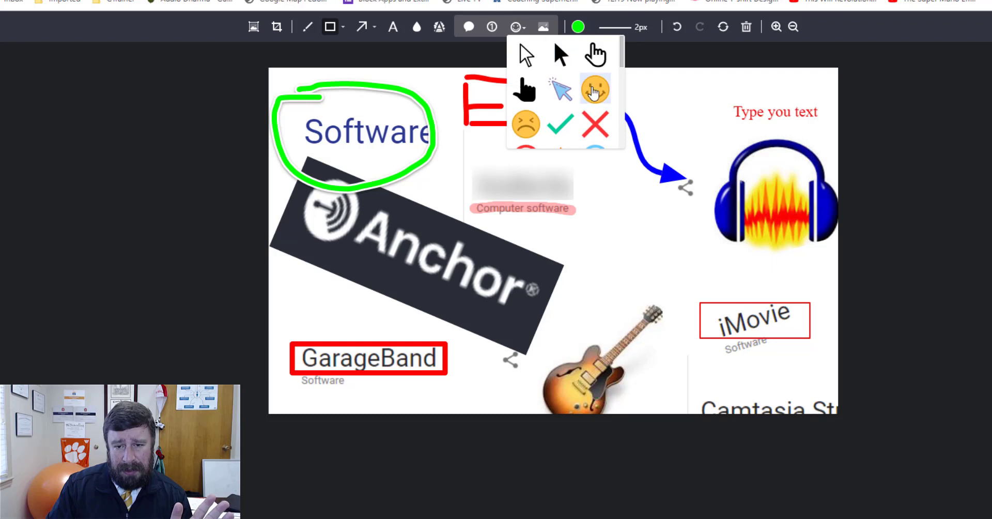
{"action": "left_click", "coordinate": [593, 92]}
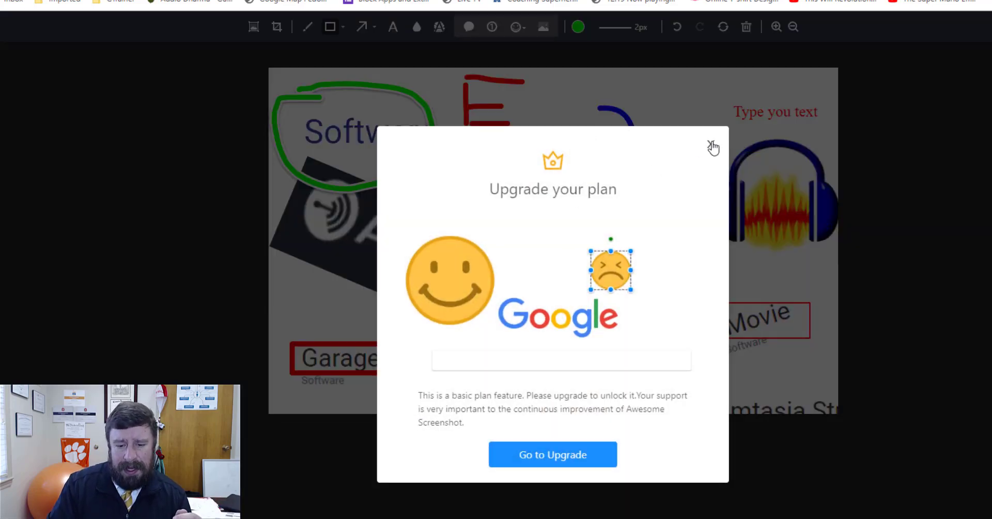
{"action": "left_click", "coordinate": [711, 145]}
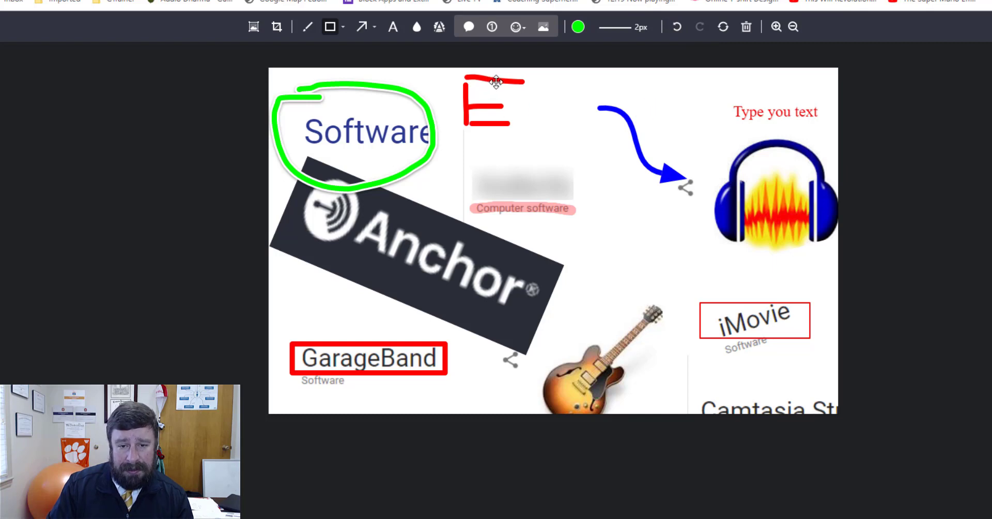
Step: Delete the top stroke of the handwritten E
{"action": "key", "text": "Delete"}
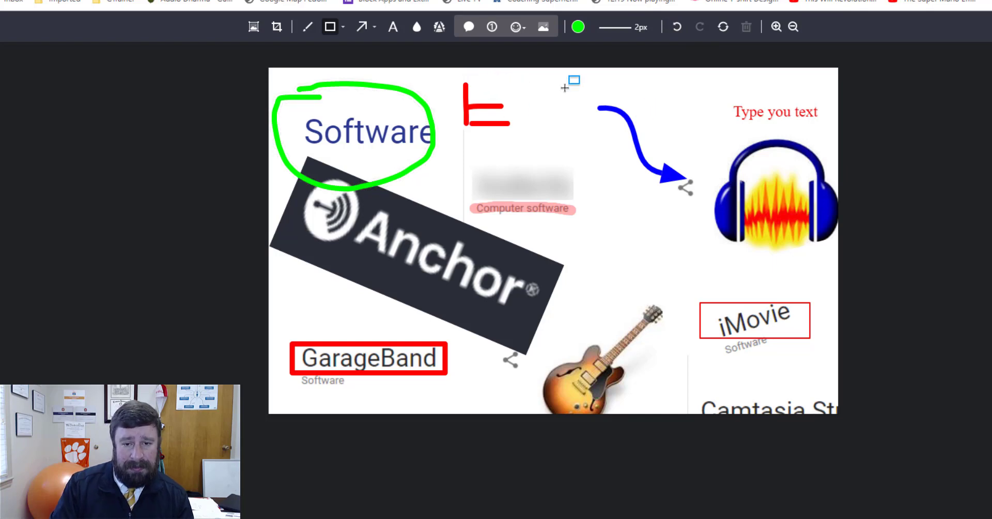
{"action": "left_click", "coordinate": [793, 27]}
{"action": "left_click", "coordinate": [794, 27]}
{"action": "left_click", "coordinate": [777, 29]}
{"action": "left_click", "coordinate": [777, 29]}
{"action": "left_click", "coordinate": [777, 29]}
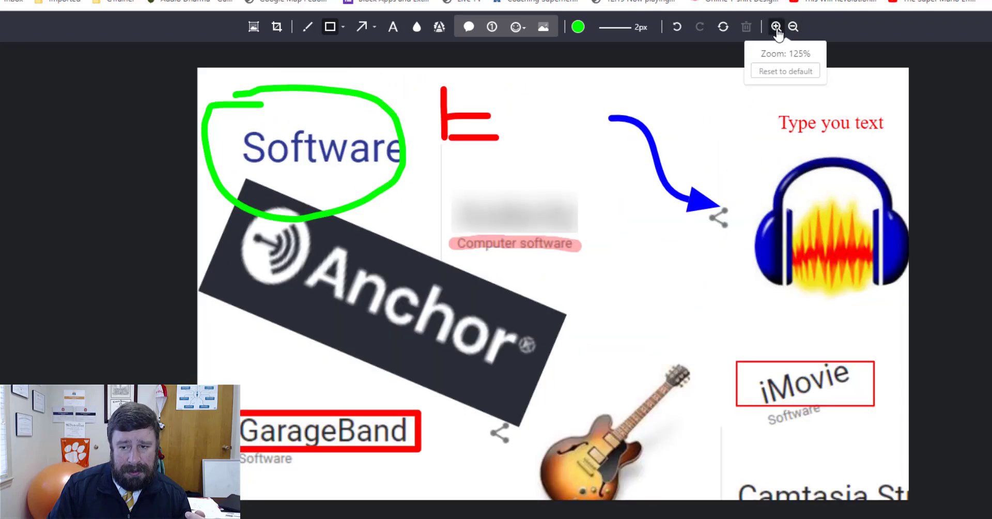
{"action": "left_click", "coordinate": [777, 29]}
{"action": "left_click", "coordinate": [793, 27]}
{"action": "left_click", "coordinate": [793, 27]}
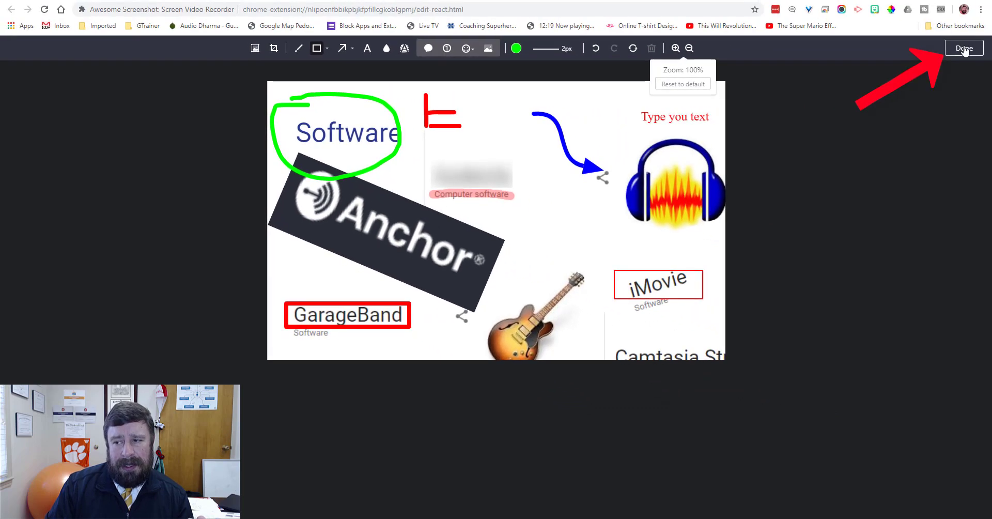
Step: Draw two small overlapping green rectangles just before the blurred word, and finish editing the screenshot
{"action": "left_click", "coordinate": [965, 49]}
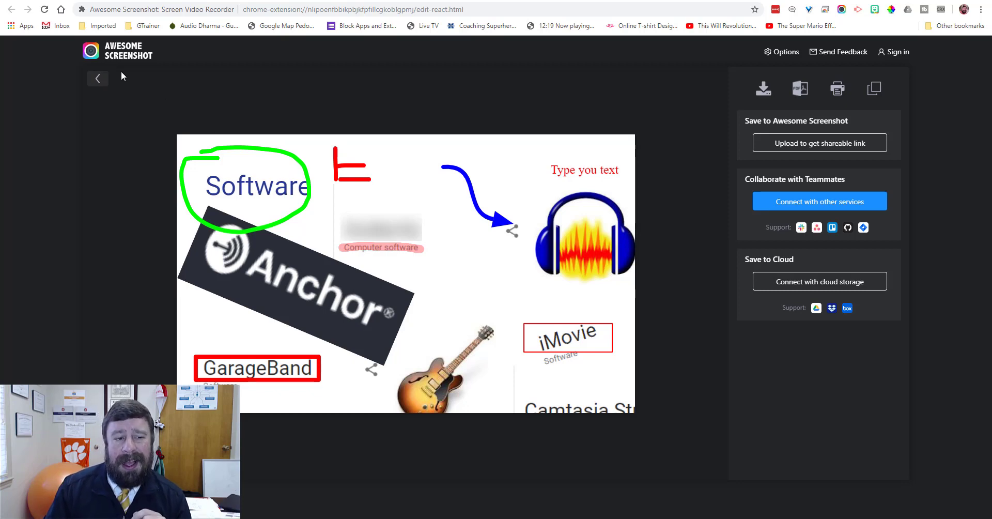
{"action": "left_click", "coordinate": [97, 78]}
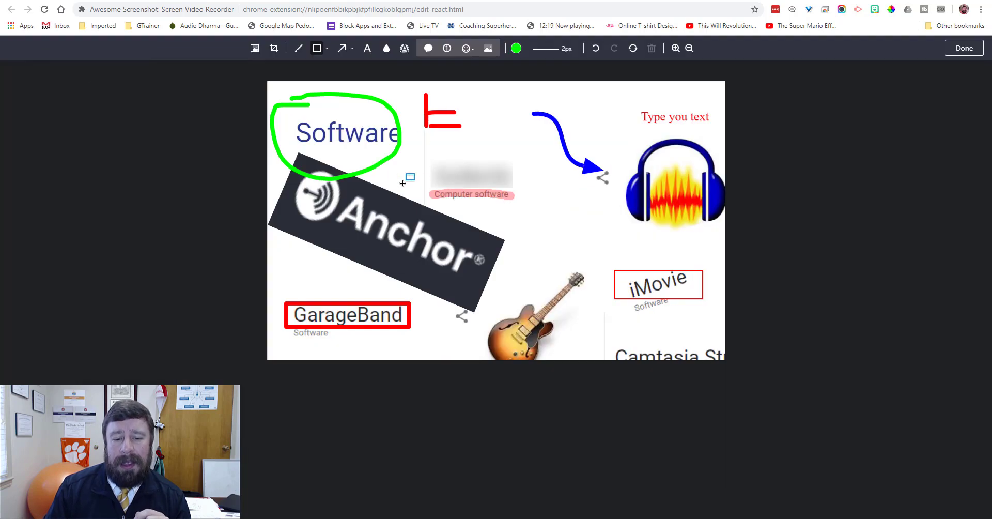
{"action": "left_click_drag", "start_coordinate": [404, 184], "coordinate": [419, 197]}
{"action": "mouse_move", "coordinate": [412, 165]}
{"action": "left_mouse_down"}
{"action": "mouse_move", "coordinate": [414, 191]}
{"action": "mouse_move", "coordinate": [434, 192]}
{"action": "left_mouse_up"}
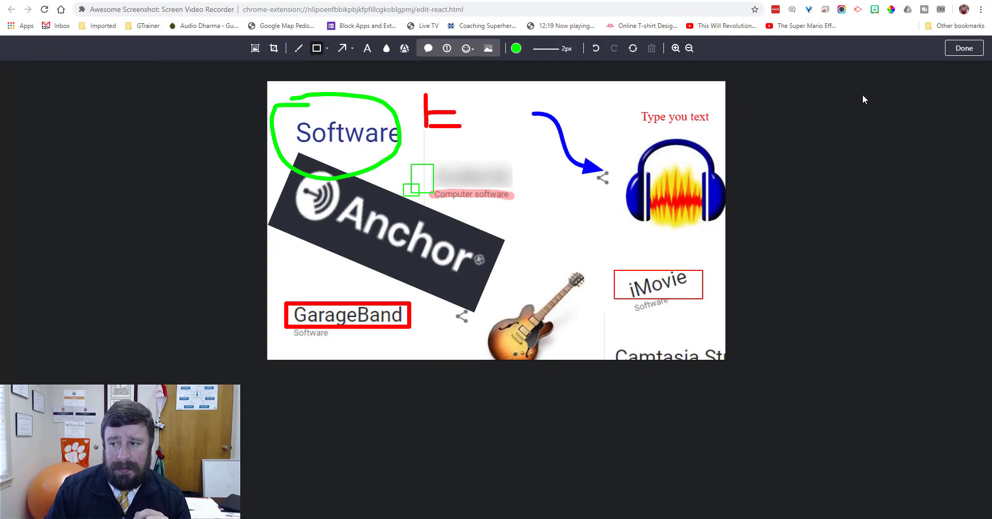
{"action": "left_click", "coordinate": [964, 48]}
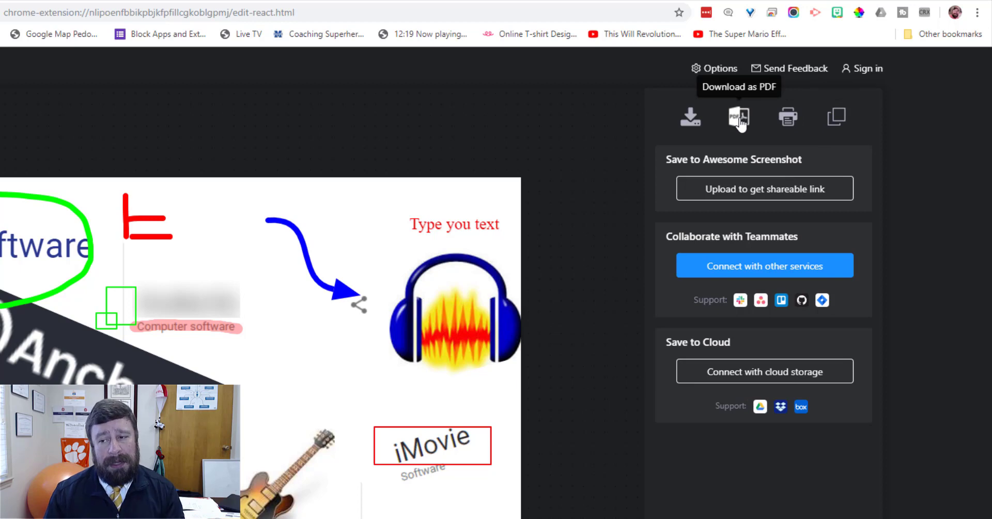
Step: Copy the finished image, switch to Google Slides, paste it onto the Software slide and shift it to the right
{"action": "left_click", "coordinate": [837, 119]}
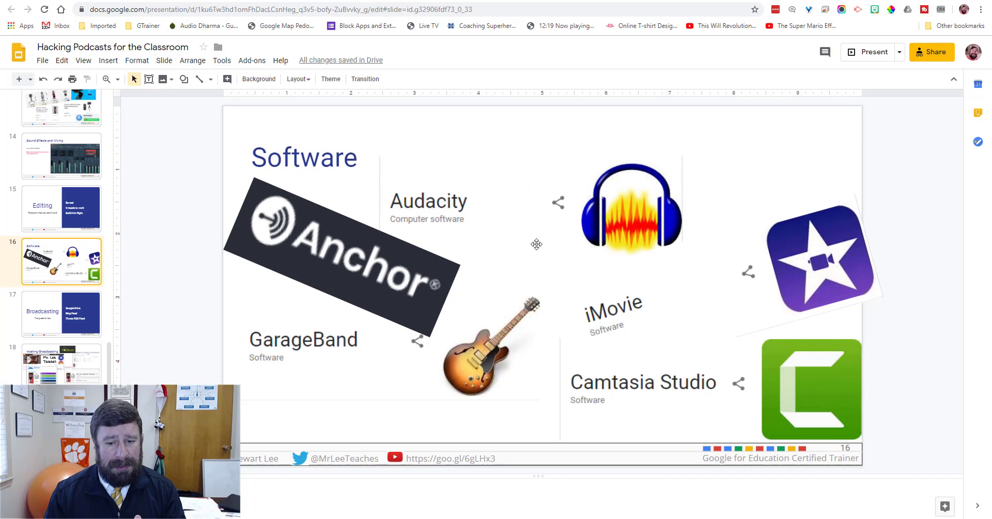
{"action": "left_click", "coordinate": [492, 137]}
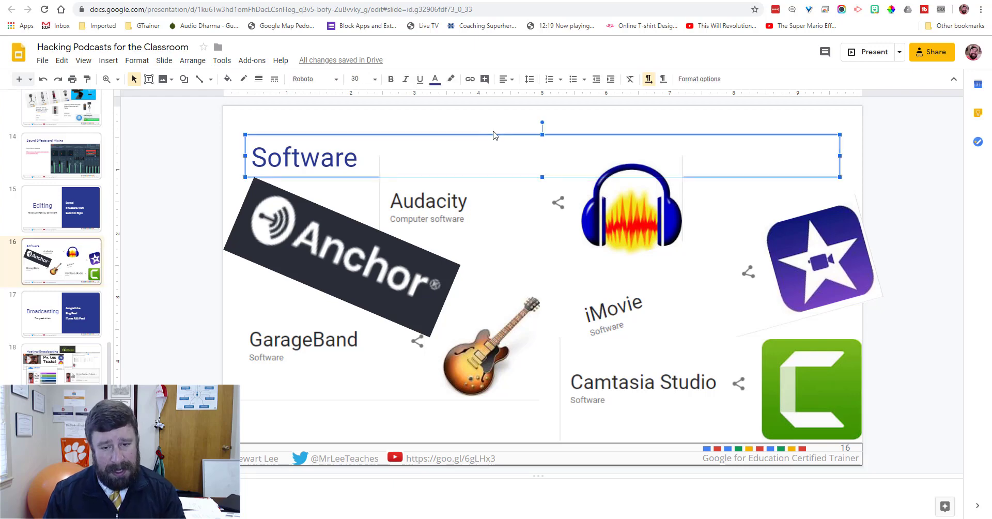
{"action": "left_click", "coordinate": [497, 117]}
{"action": "key", "text": "ctrl+v"}
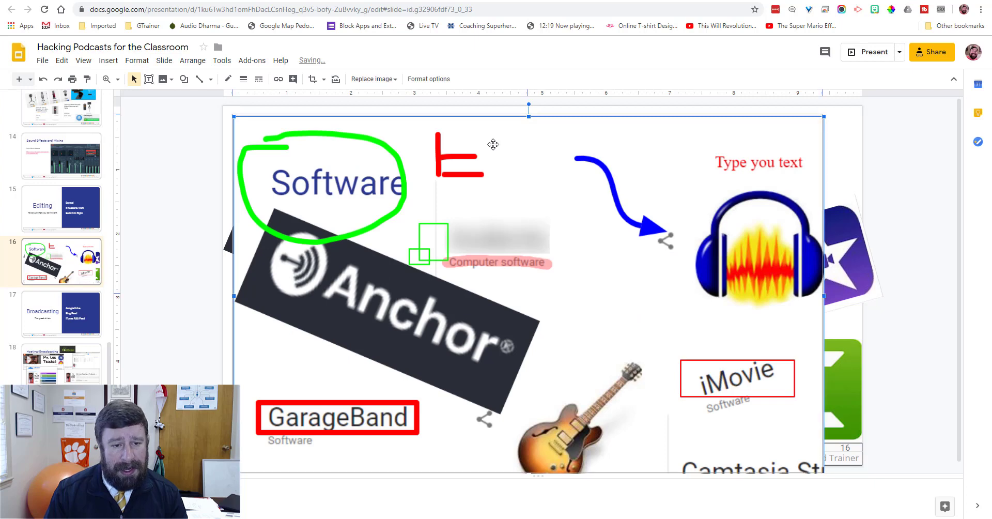
{"action": "left_click_drag", "start_coordinate": [484, 145], "coordinate": [558, 191]}
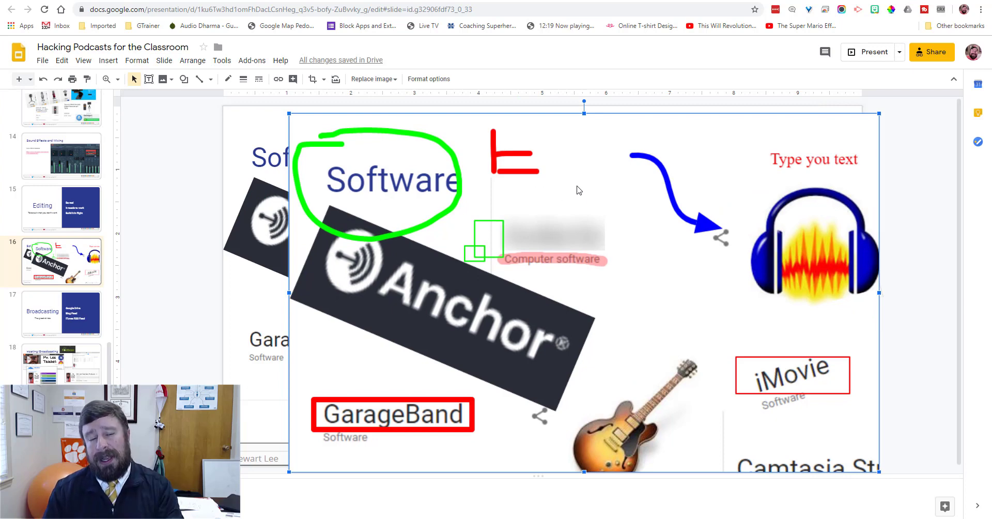
Step: Draw a straight arrow on the slide from the top of the green circle diagonally down toward the blurred word
{"action": "left_click", "coordinate": [210, 79]}
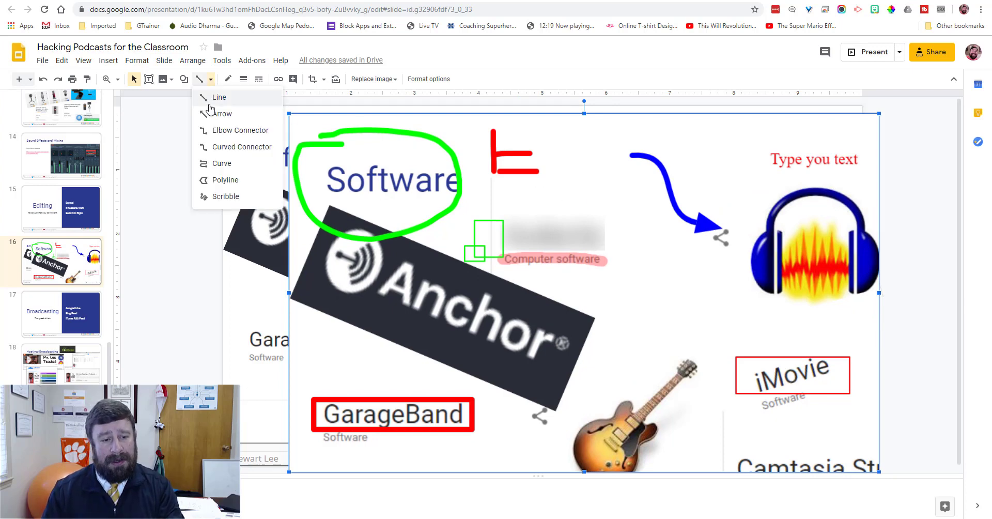
{"action": "left_click", "coordinate": [221, 115]}
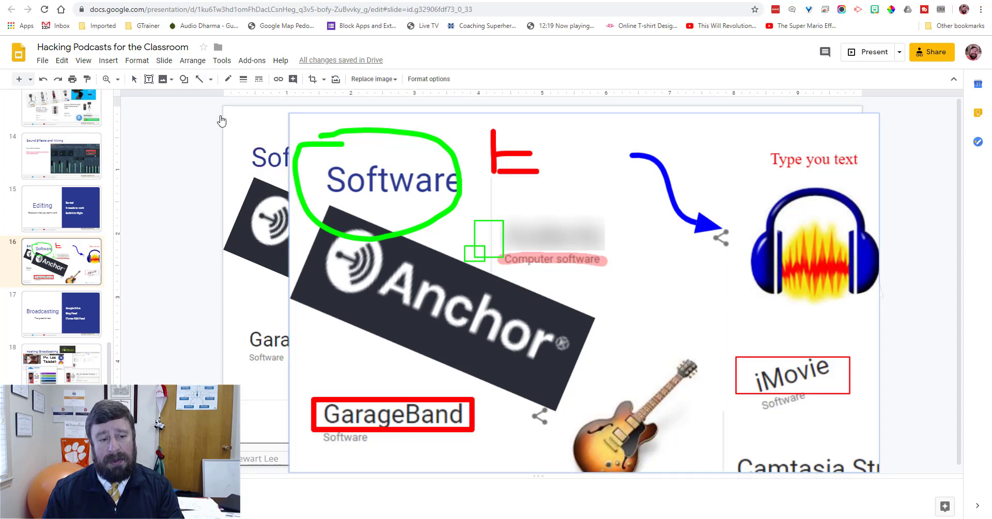
{"action": "left_click_drag", "start_coordinate": [338, 134], "coordinate": [536, 225]}
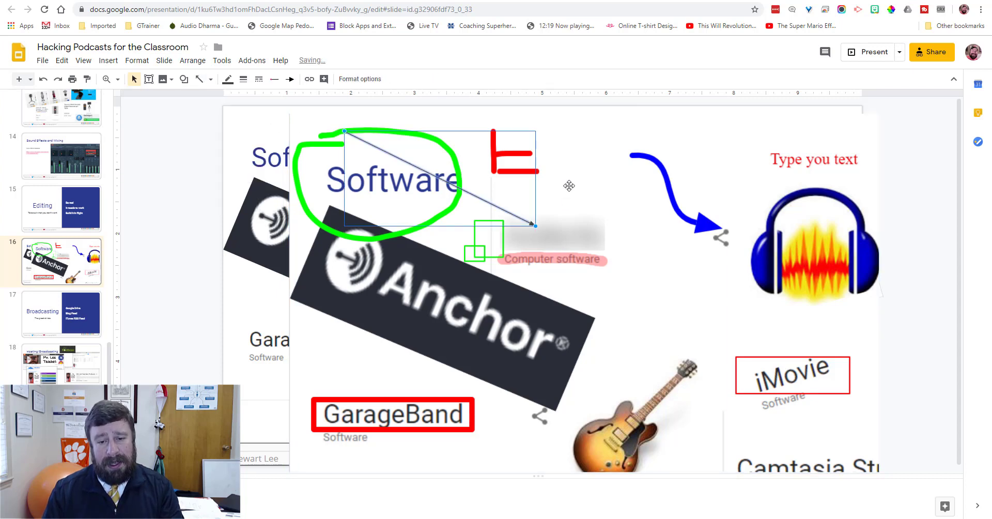
Step: Reposition the pasted image and the straight arrow so the arrow crosses the circled Software heading, including moving both together
{"action": "left_click", "coordinate": [604, 167]}
{"action": "left_click_drag", "start_coordinate": [605, 166], "coordinate": [515, 169]}
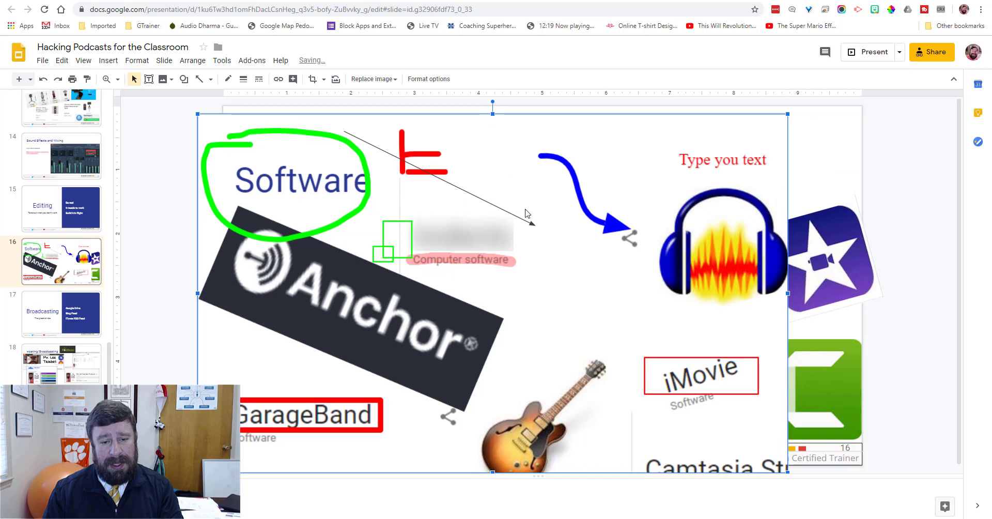
{"action": "left_click", "coordinate": [487, 202]}
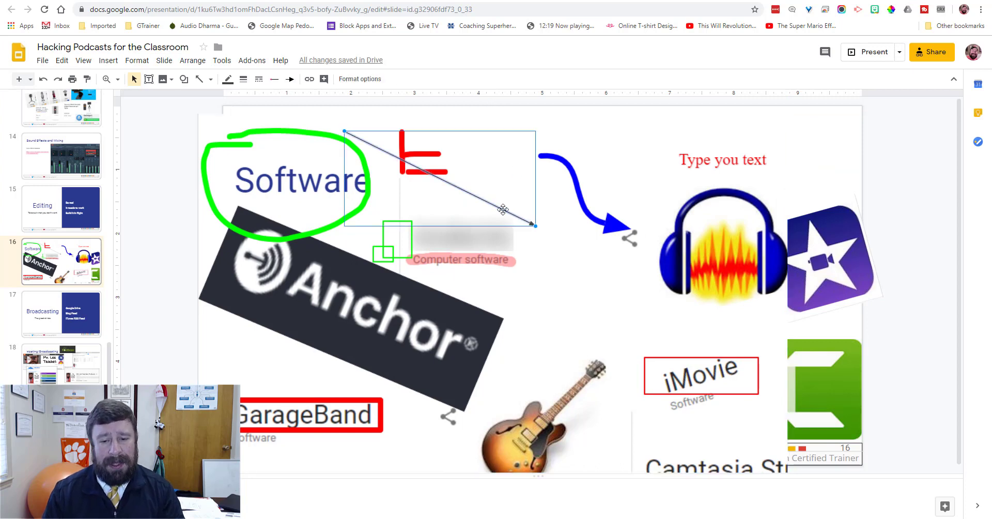
{"action": "left_click_drag", "start_coordinate": [504, 209], "coordinate": [421, 220]}
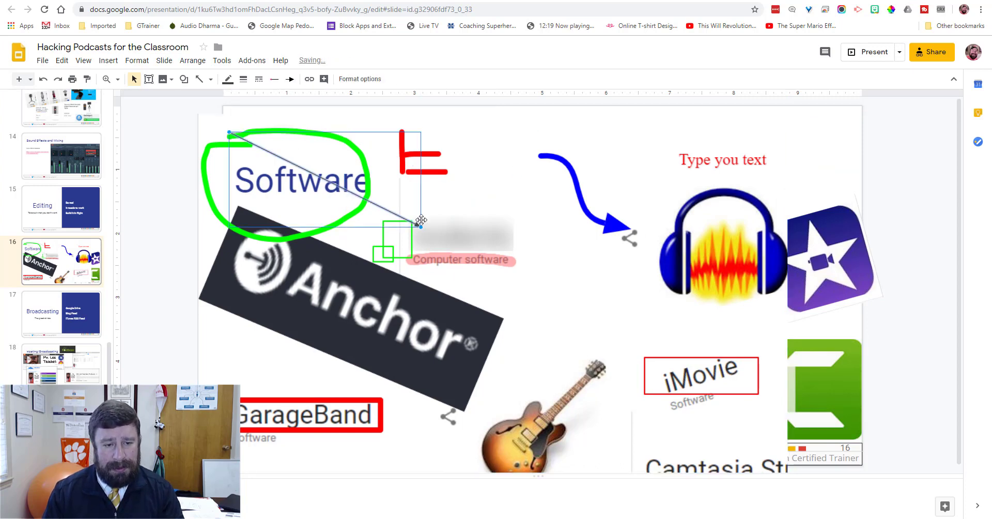
{"action": "left_click", "coordinate": [521, 154]}
{"action": "left_click_drag", "start_coordinate": [524, 155], "coordinate": [571, 151]}
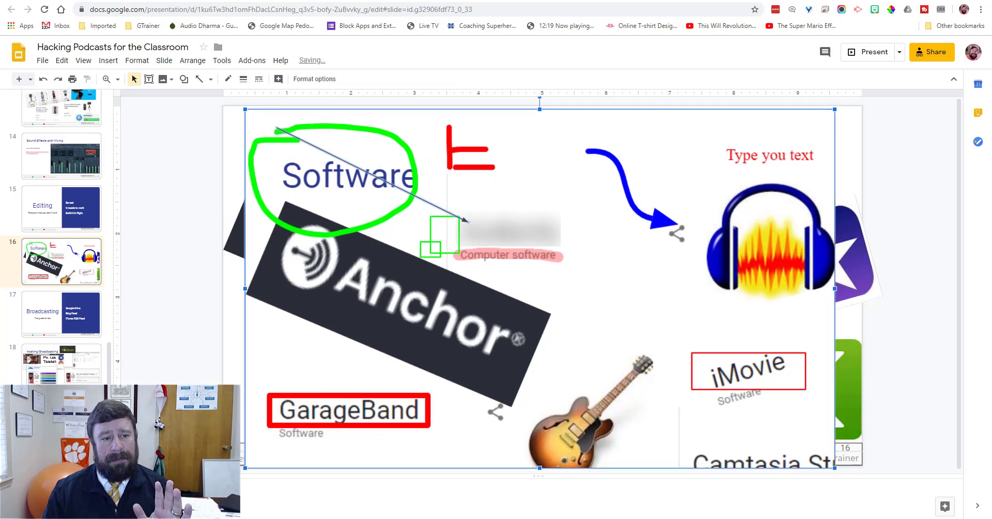
Step: Switch back to Awesome Screenshot and connect cloud storage by signing in with Google
{"action": "left_click", "coordinate": [318, 1]}
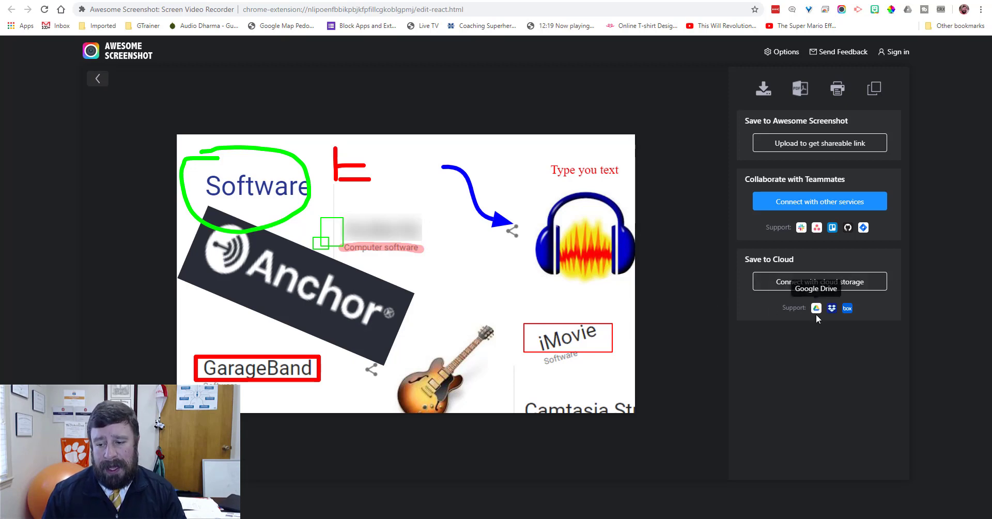
{"action": "left_click", "coordinate": [802, 293]}
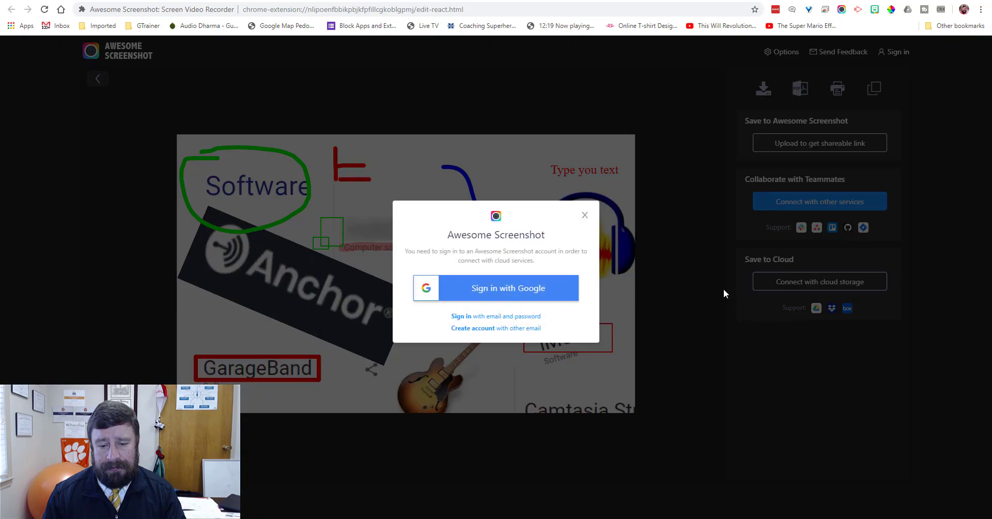
{"action": "left_click", "coordinate": [496, 288]}
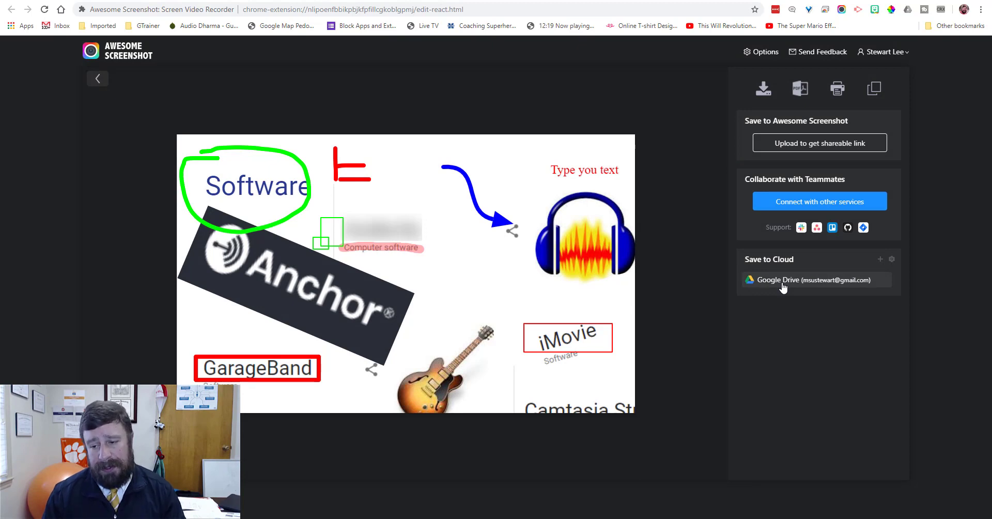
Step: Upload the image to the Awesome Screenshot folder in Google Drive with a shareable link, and select that link
{"action": "left_click", "coordinate": [799, 287]}
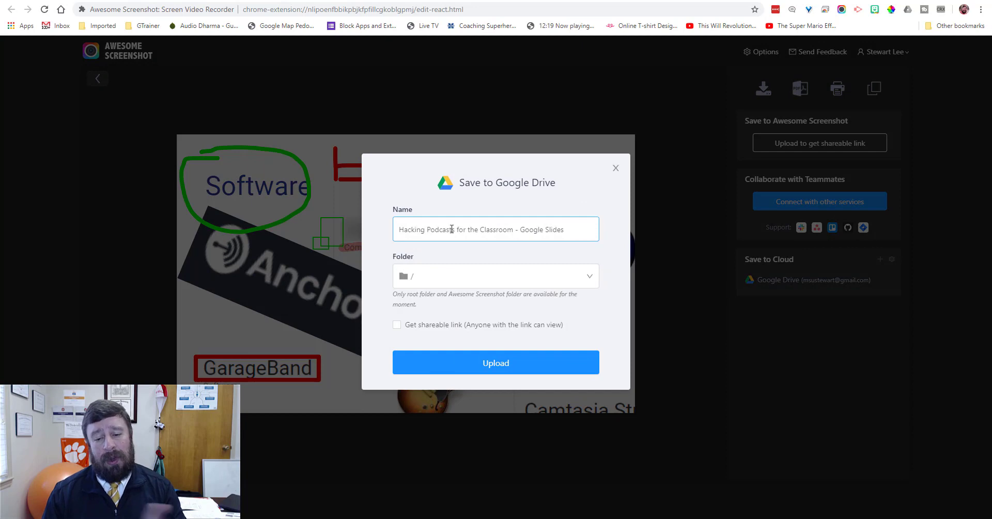
{"action": "left_click", "coordinate": [483, 279]}
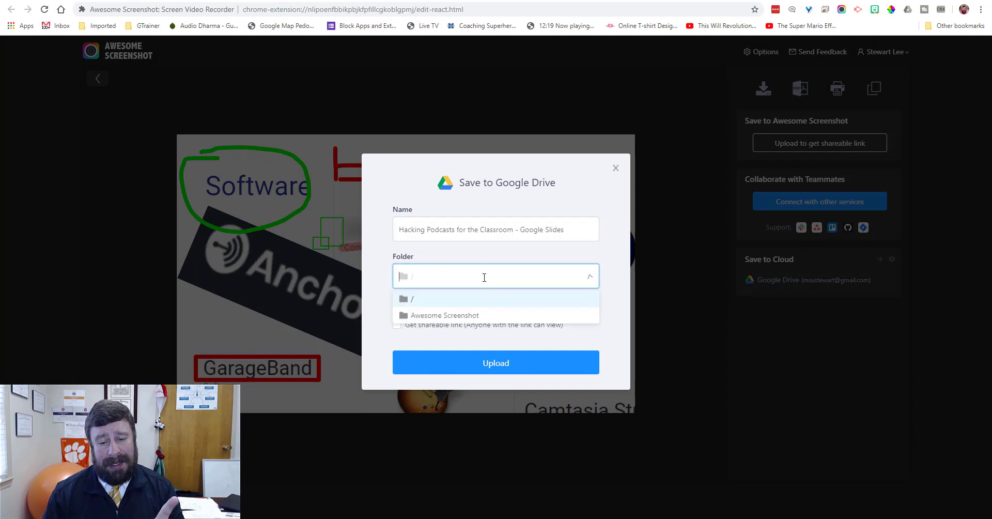
{"action": "left_click", "coordinate": [476, 316]}
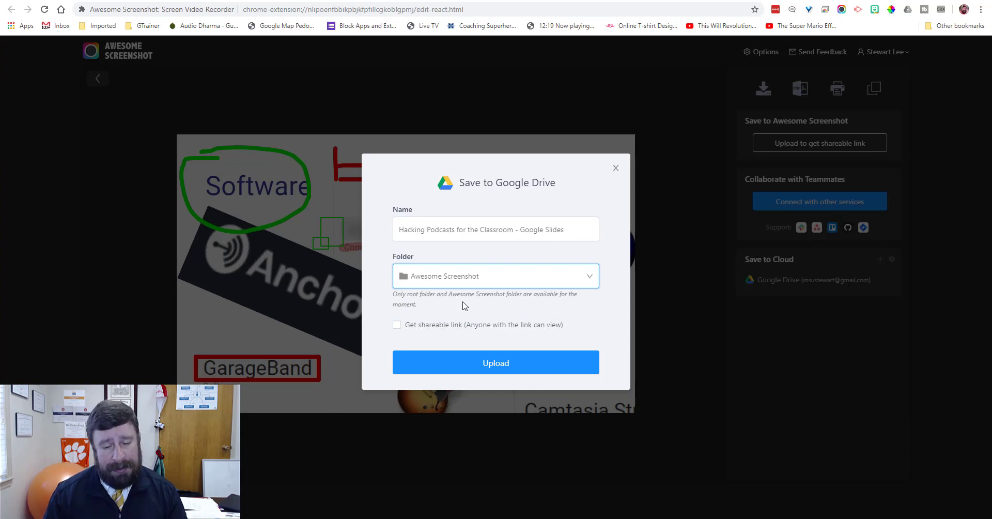
{"action": "left_click", "coordinate": [436, 329]}
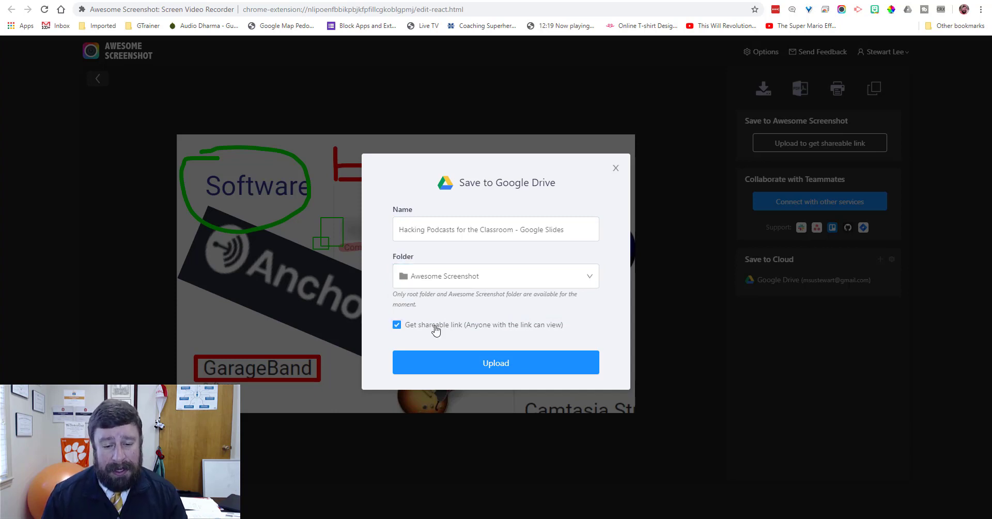
{"action": "left_click", "coordinate": [465, 365]}
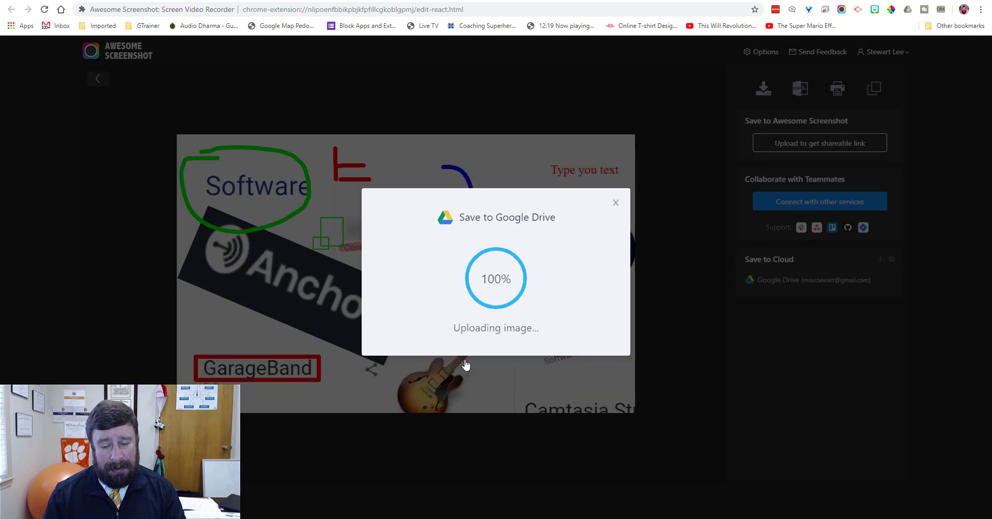
{"action": "left_click", "coordinate": [472, 295]}
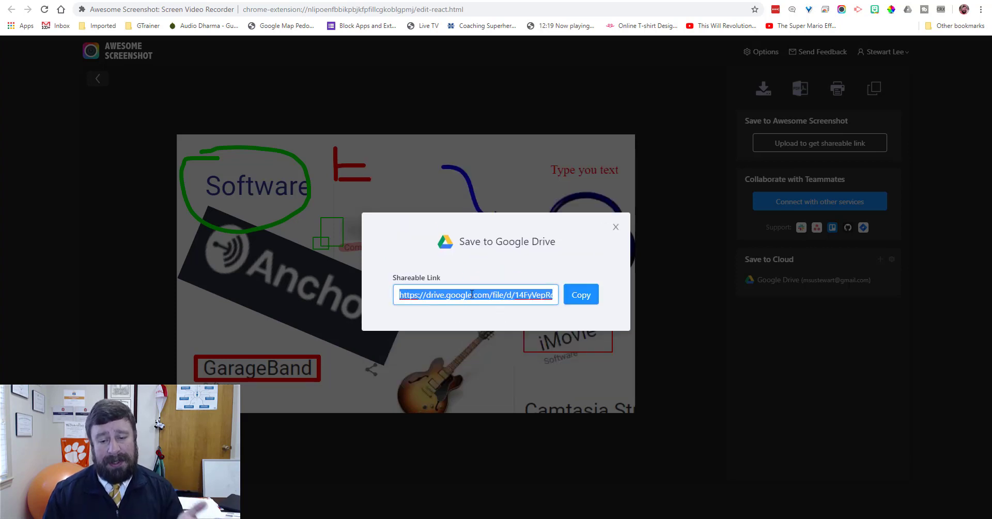